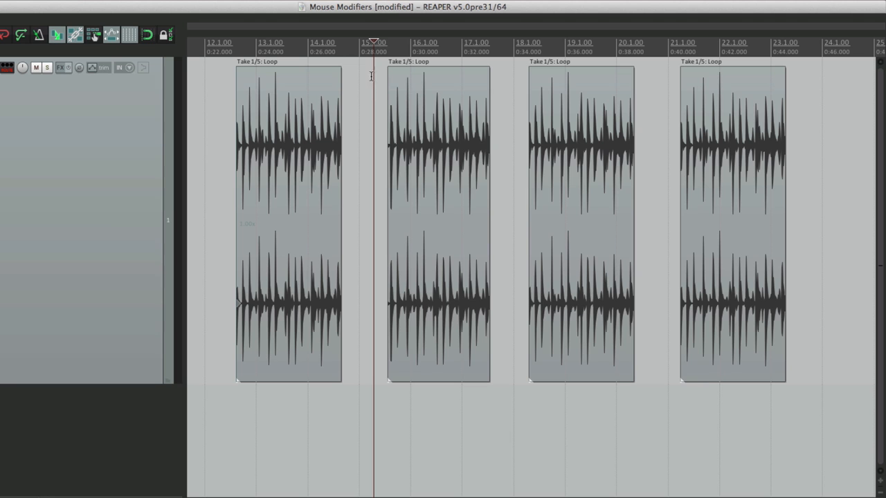
# Check the ruler's left-click mouse modifiers and move the edit cursor to just before bar 15 from the ruler.
pyautogui.click(353, 48)
pyautogui.press('super+comma')
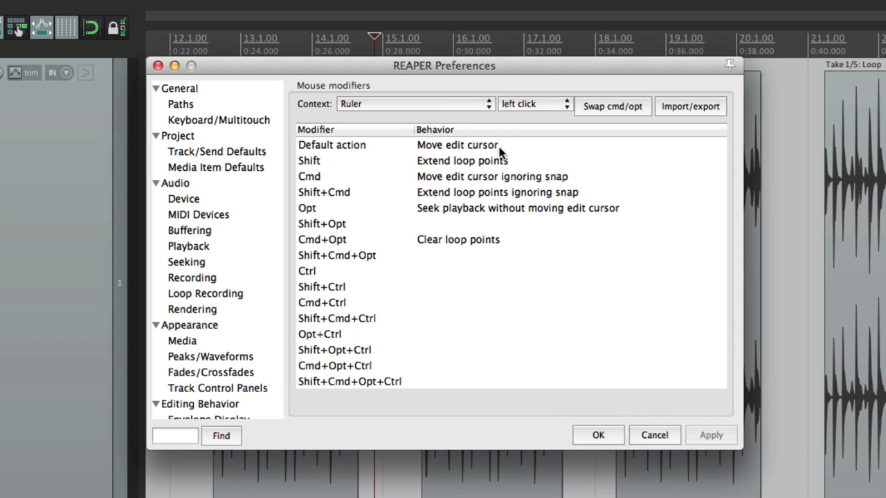
pyautogui.press('Escape')
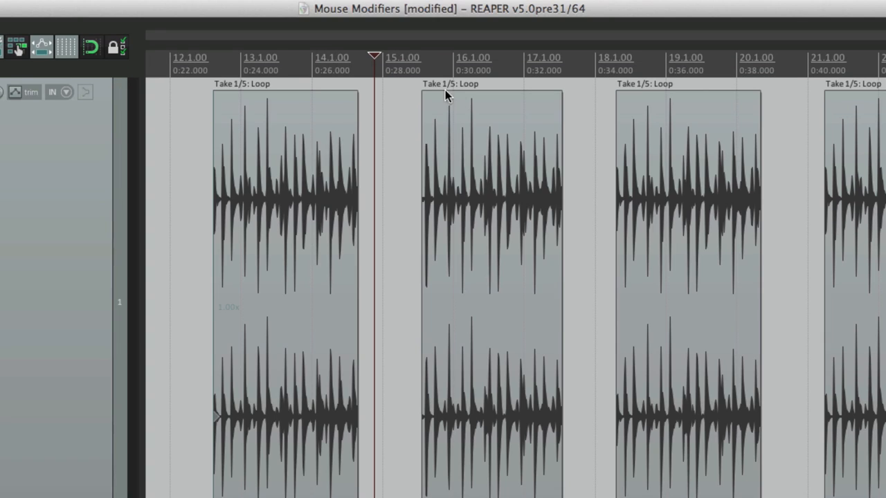
pyautogui.click(409, 53)
pyautogui.click(372, 63)
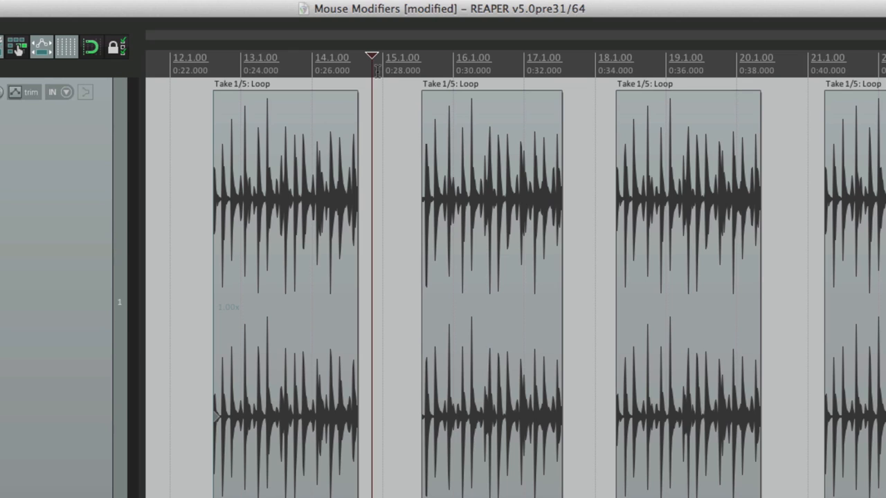
pyautogui.click(394, 106)
# Set the ruler left-click default action to Extend loop points in the mouse modifiers.
pyautogui.click(185, 112)
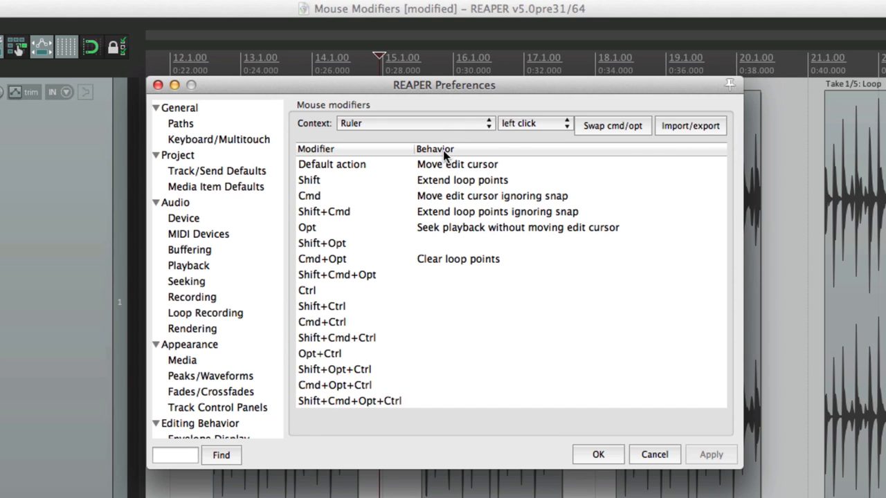
pyautogui.doubleClick(459, 164)
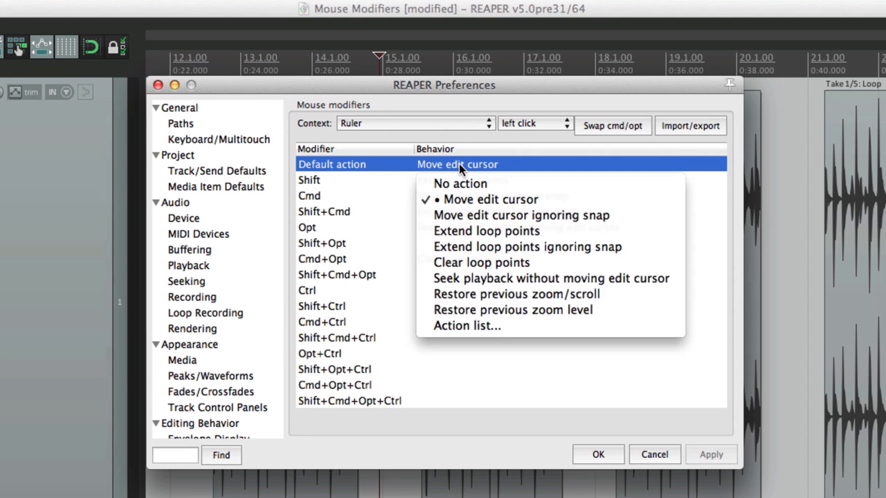
pyautogui.click(515, 232)
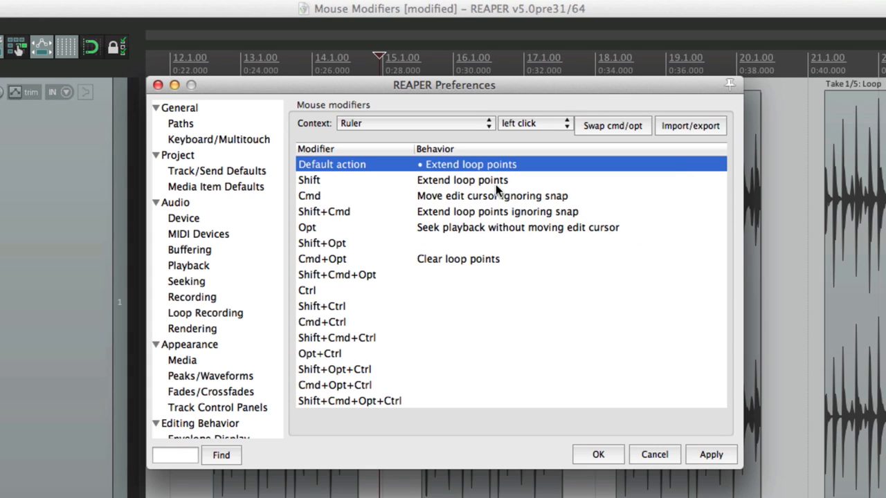
pyautogui.press('Return')
# Make a time selection around the second loop item and adjust its edges from the ruler to span mid-bar 14 to just before bar 18.
pyautogui.moveTo(406, 74); pyautogui.dragTo(573, 82)
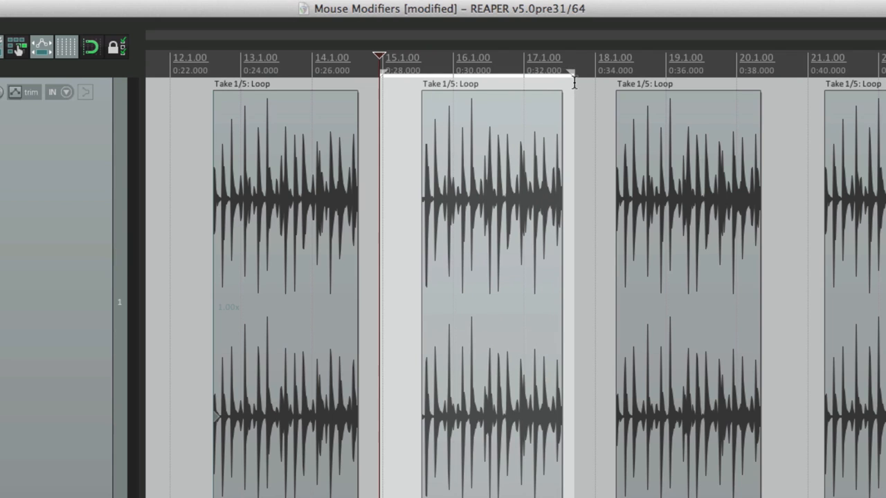
pyautogui.keyDown('shift'); pyautogui.click(313, 70); pyautogui.keyUp('shift')
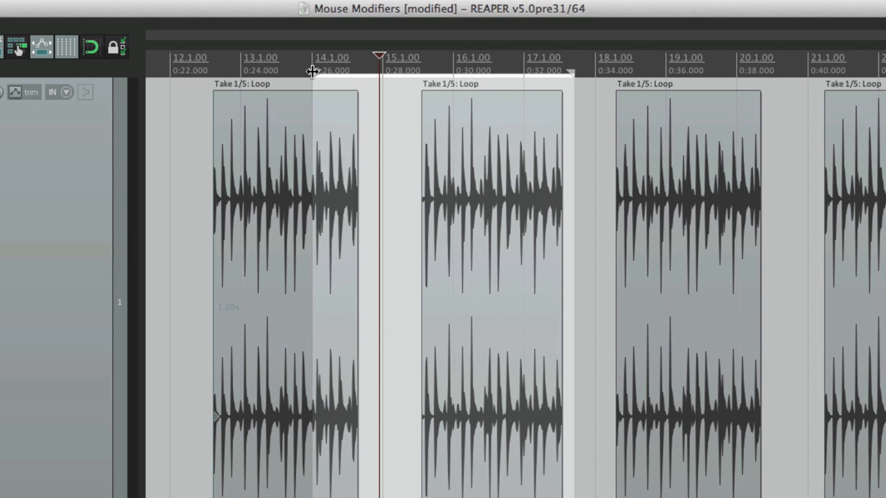
pyautogui.keyDown('shift'); pyautogui.click(599, 70); pyautogui.keyUp('shift')
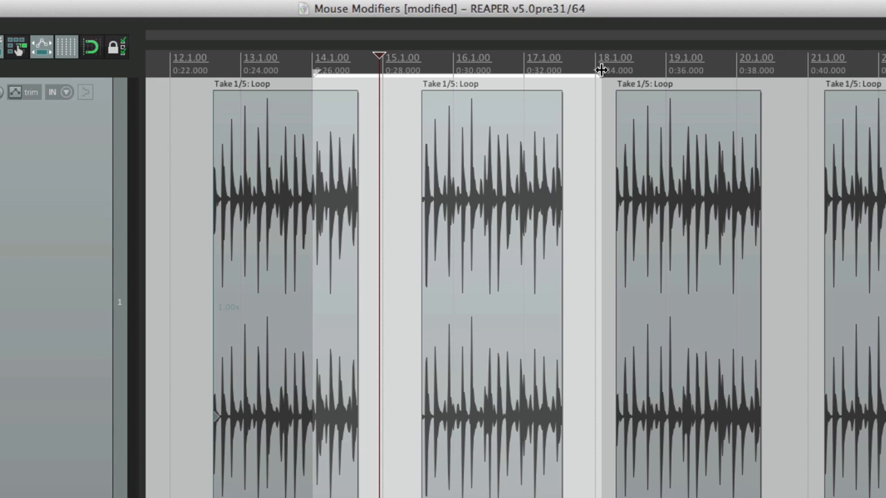
pyautogui.keyDown('shift'); pyautogui.click(653, 71); pyautogui.keyUp('shift')
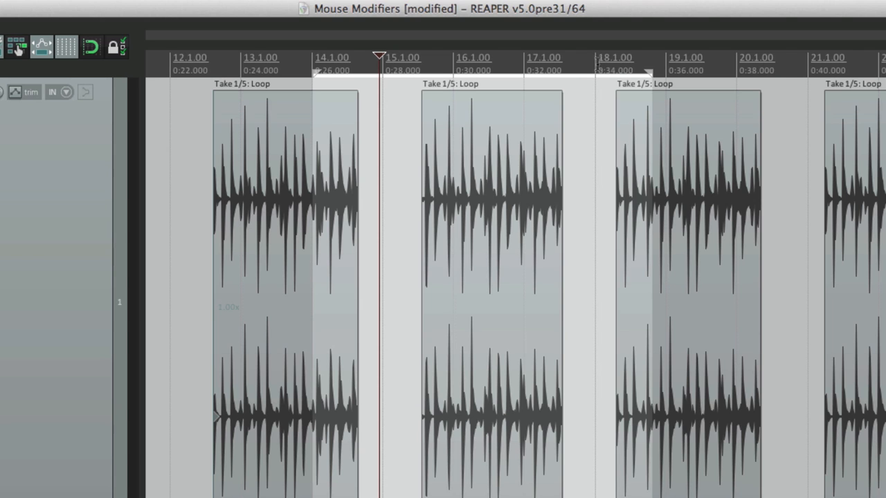
pyautogui.keyDown('shift'); pyautogui.click(587, 65); pyautogui.keyUp('shift')
pyautogui.click(346, 69)
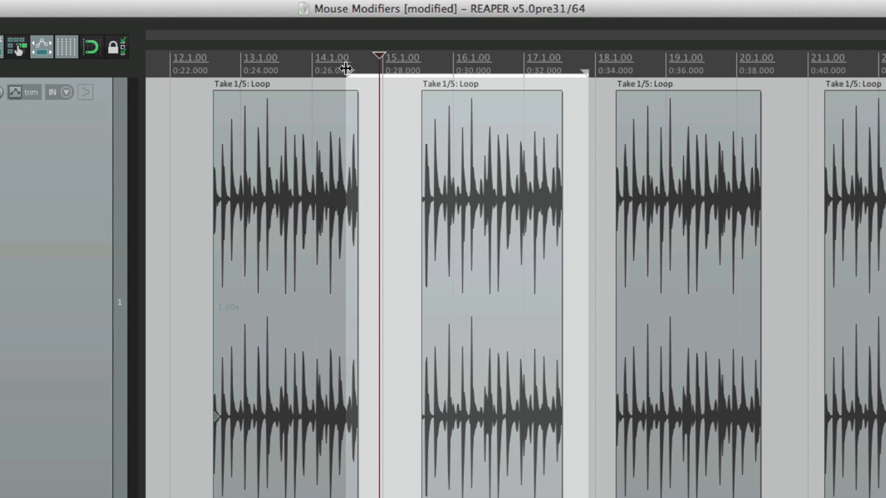
# Set the ruler left-click default action to Clear loop points and test it on a time selection around the second loop item.
pyautogui.press('super+comma')
pyautogui.doubleClick(456, 164)
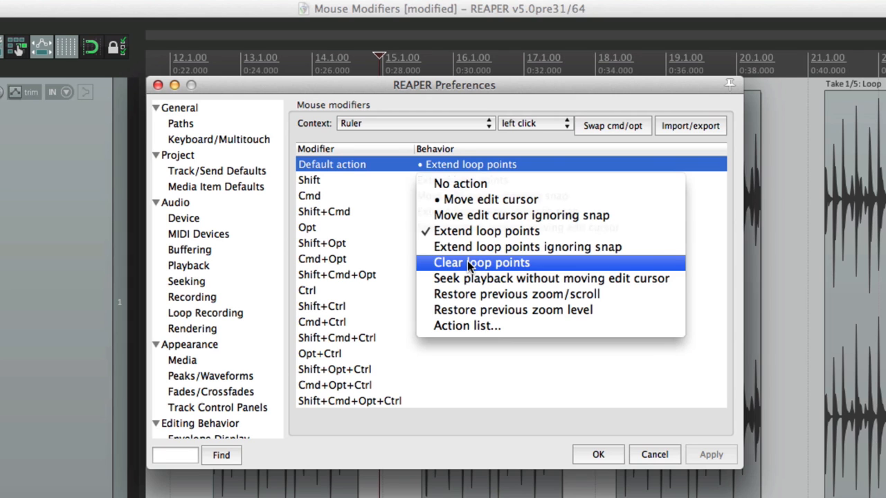
pyautogui.click(467, 261)
pyautogui.press('Escape')
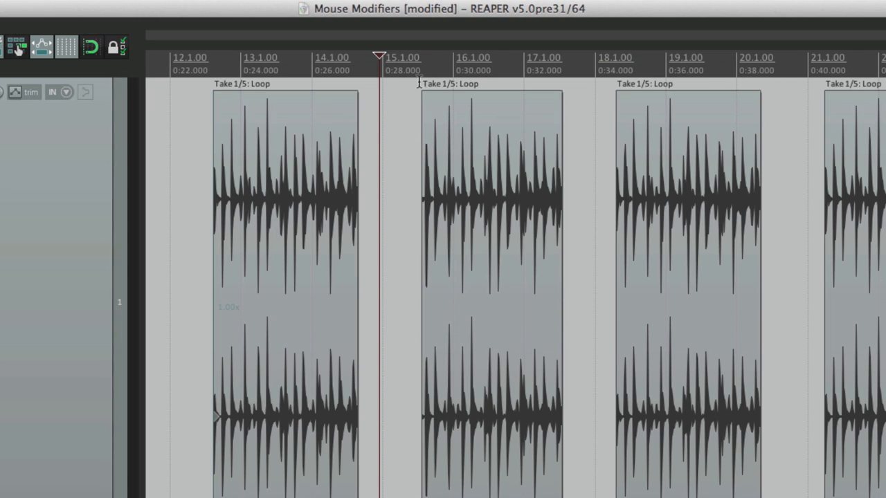
pyautogui.moveTo(413, 99); pyautogui.dragTo(570, 124)
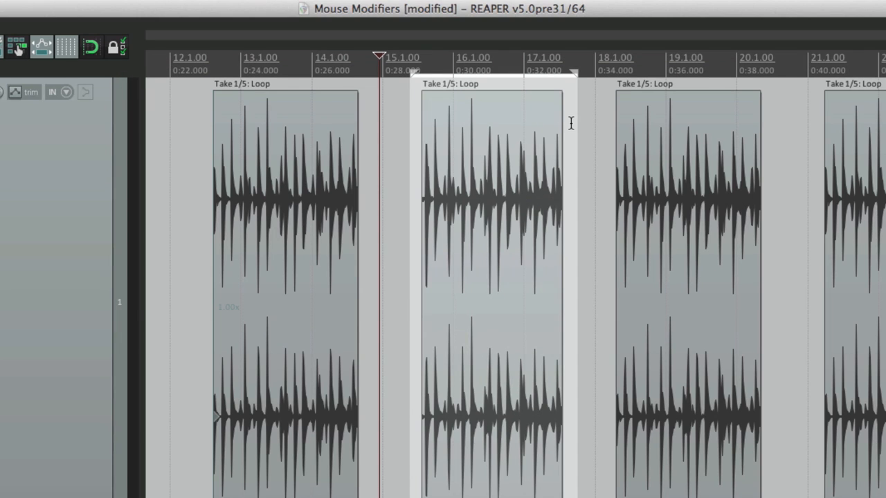
pyautogui.click(387, 64)
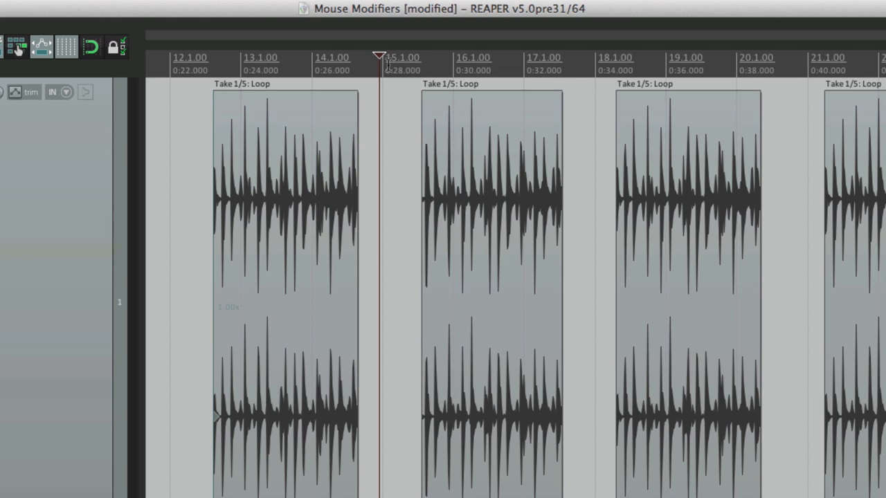
# Set the ruler left-click default action to Seek playback without moving edit cursor.
pyautogui.press('super+comma')
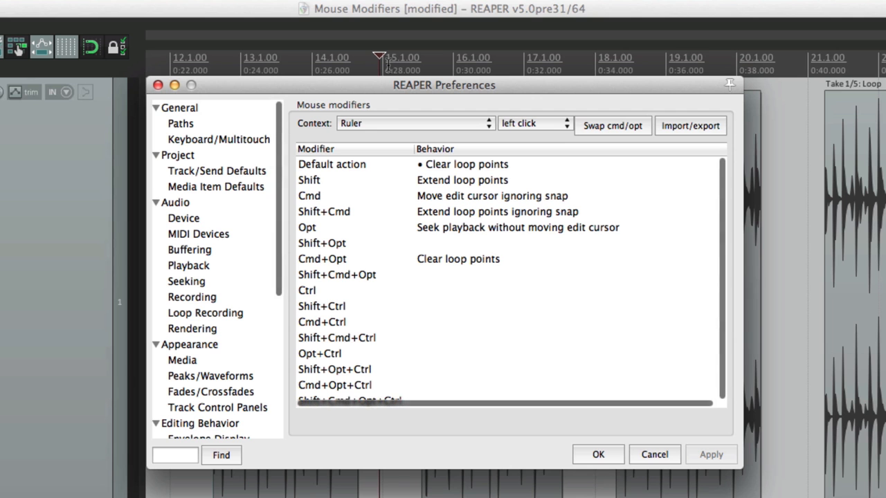
pyautogui.click(471, 166)
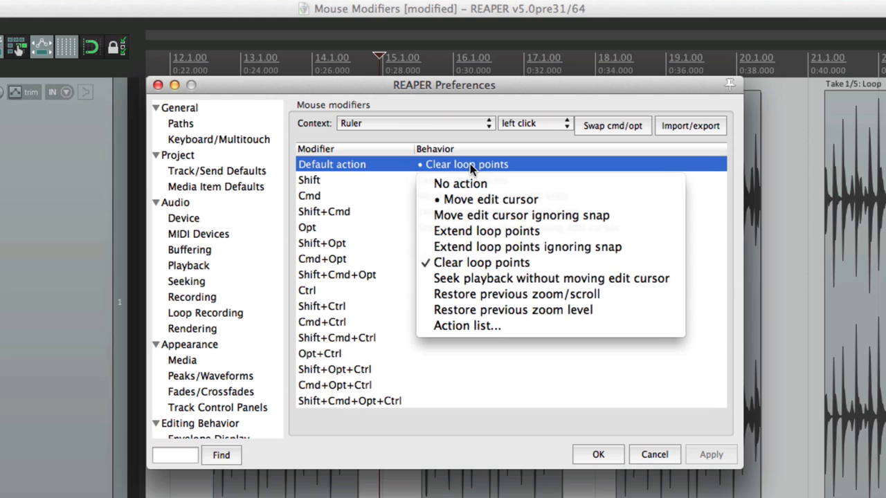
pyautogui.click(457, 280)
pyautogui.press('Return')
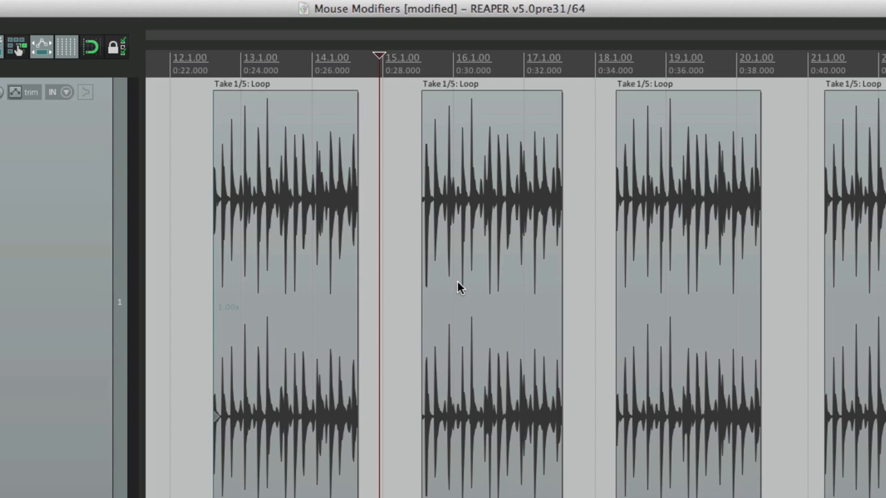
# Place the edit cursor just before the second loop item, start playback, and seek to several ruler positions between bars 13 and 21.
pyautogui.click(405, 158)
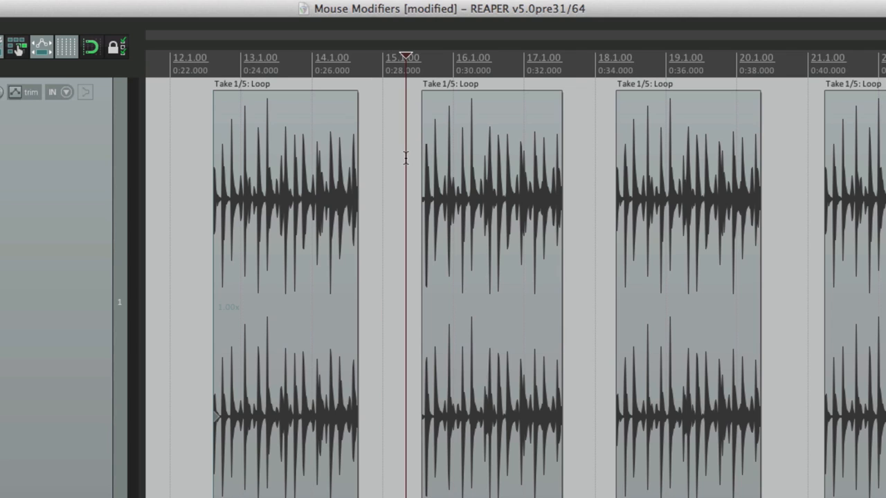
pyautogui.press('space')
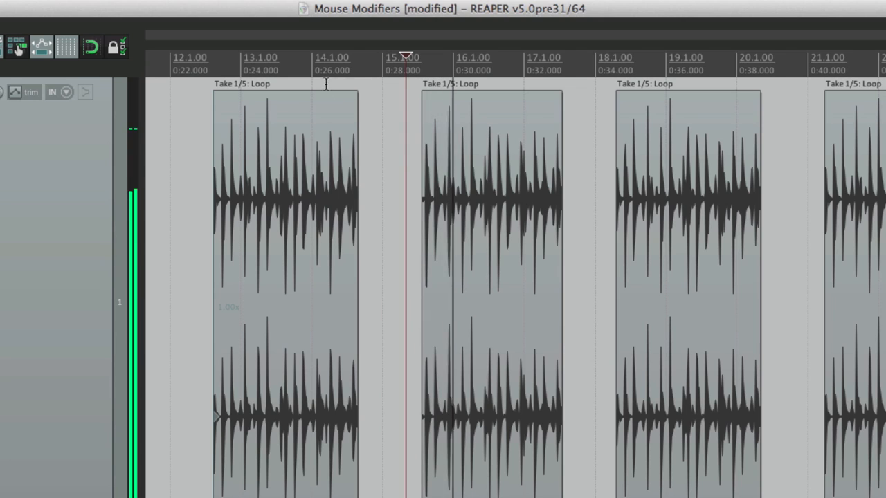
pyautogui.click(322, 67)
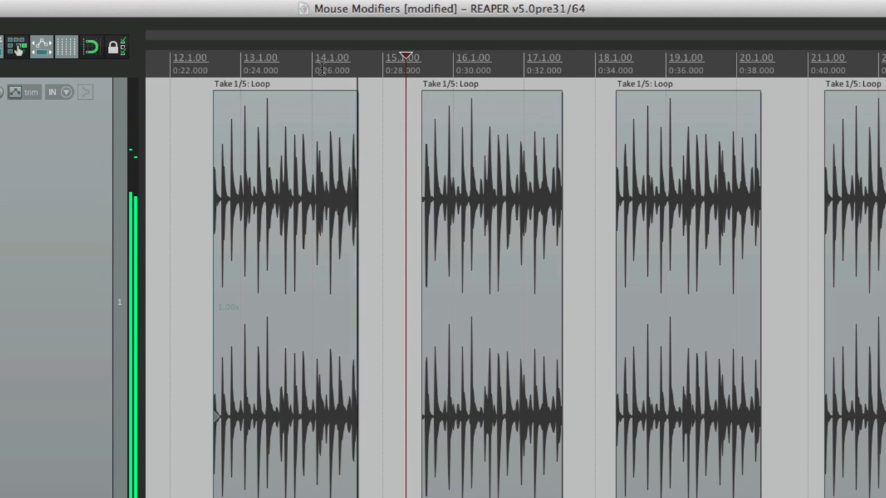
pyautogui.click(275, 67)
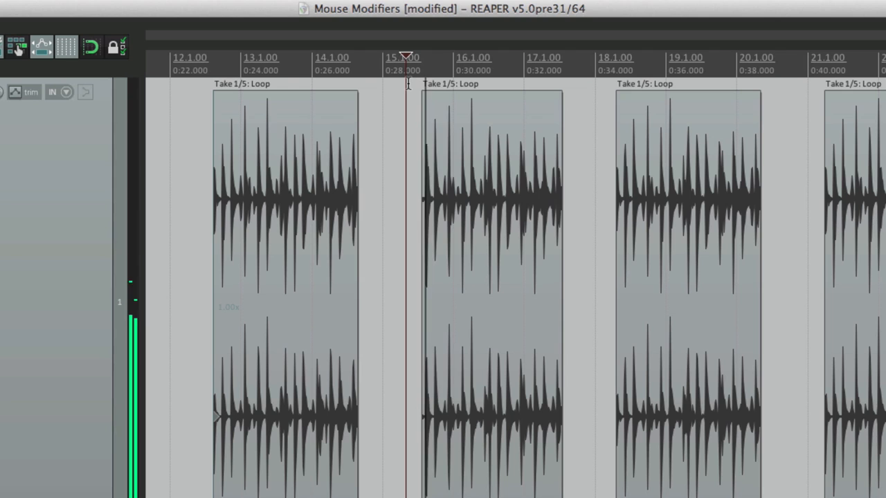
pyautogui.click(527, 70)
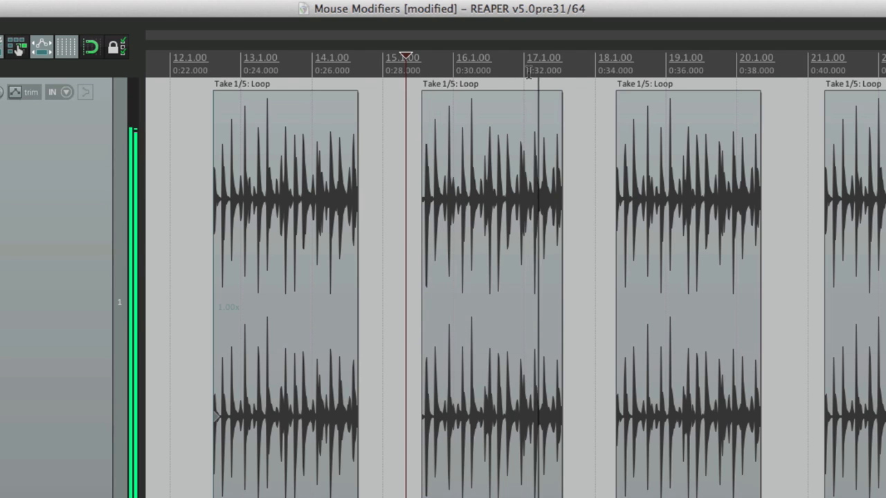
pyautogui.click(603, 71)
pyautogui.click(796, 71)
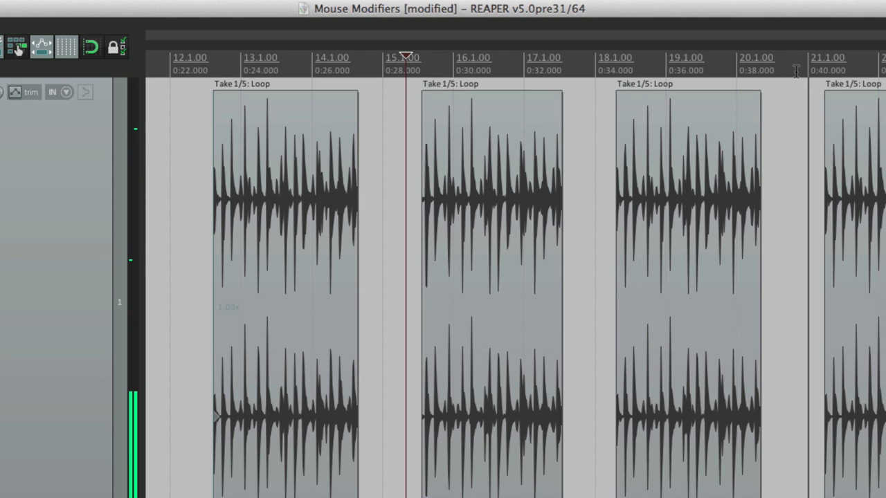
# Set the ruler left-click default action to Restore previous zoom/scroll and test it by zooming in and restoring the view.
pyautogui.press('super+comma')
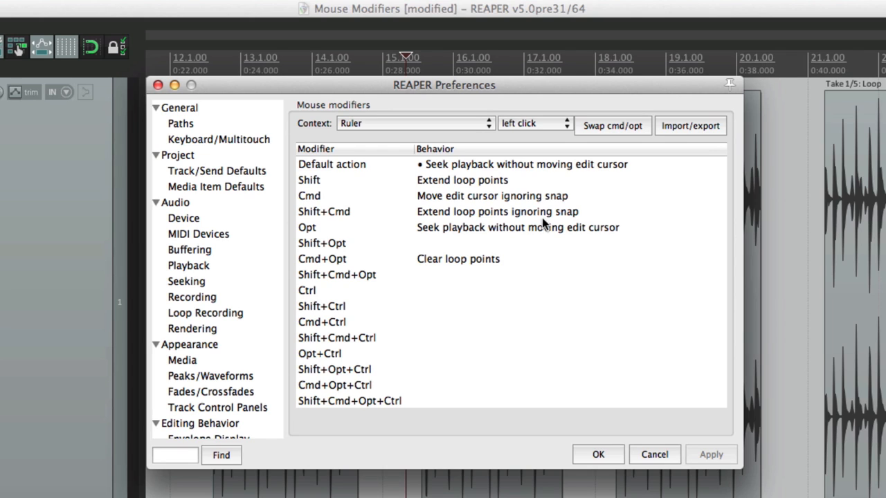
pyautogui.click(522, 163)
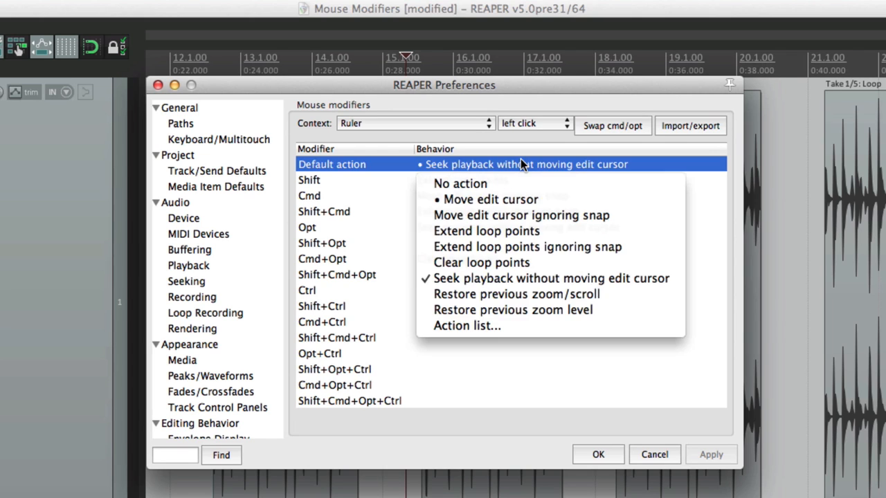
pyautogui.click(502, 297)
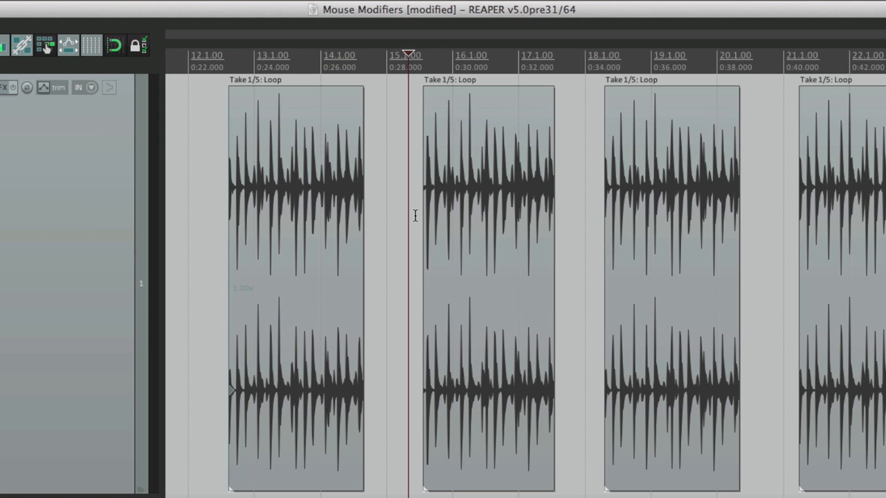
pyautogui.scroll(8, 418, 213)
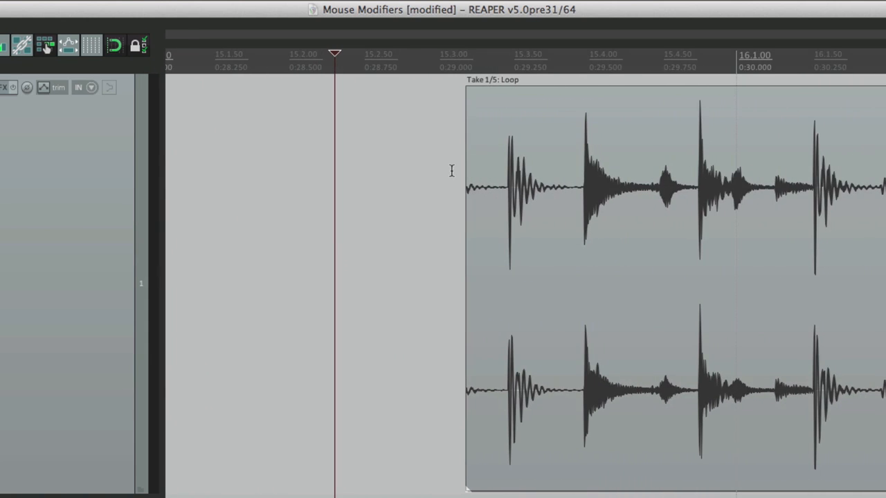
pyautogui.click(440, 58)
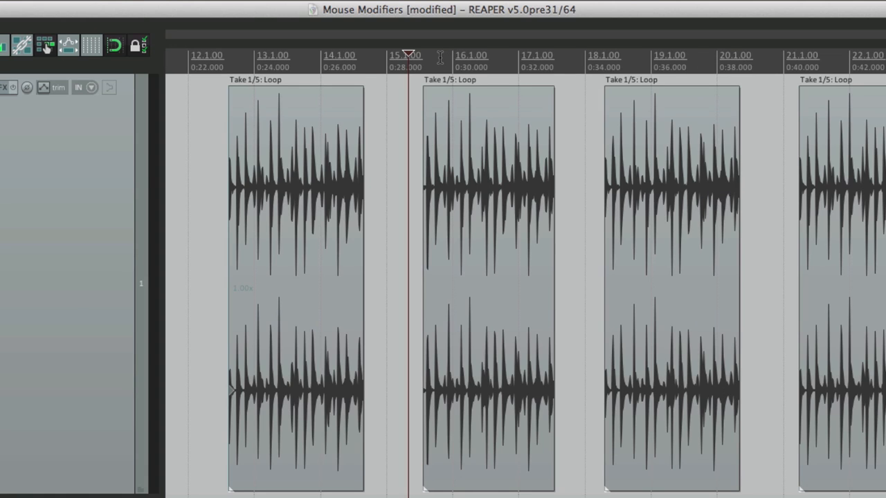
# Assign the action View: Toggle Mixer visible to the ruler left-click default, finding it in the action list with the filter "mixer".
pyautogui.press('super+comma')
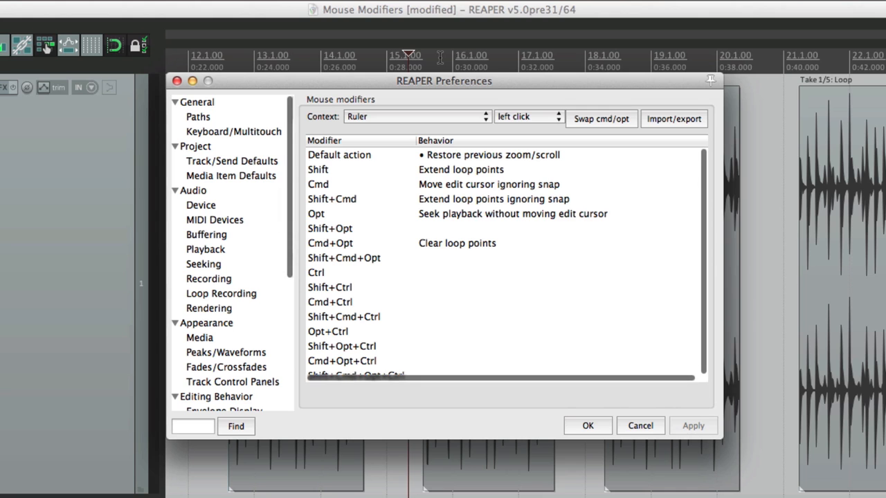
pyautogui.doubleClick(443, 154)
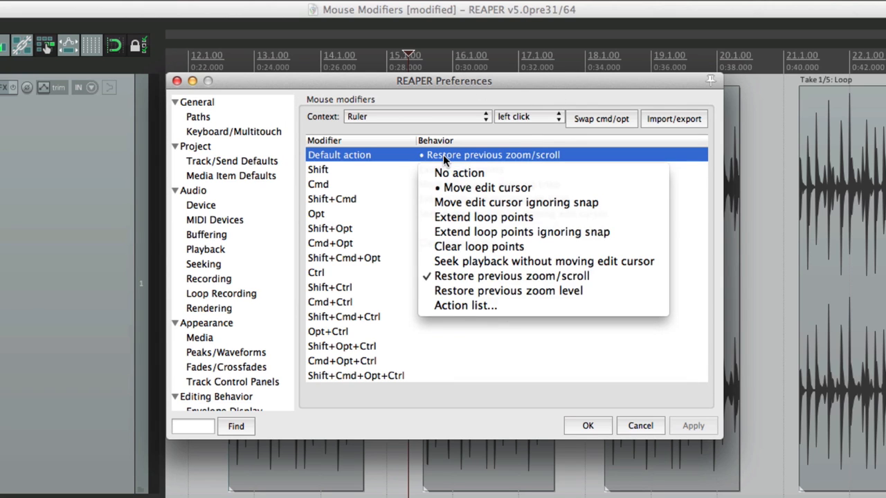
pyautogui.click(477, 307)
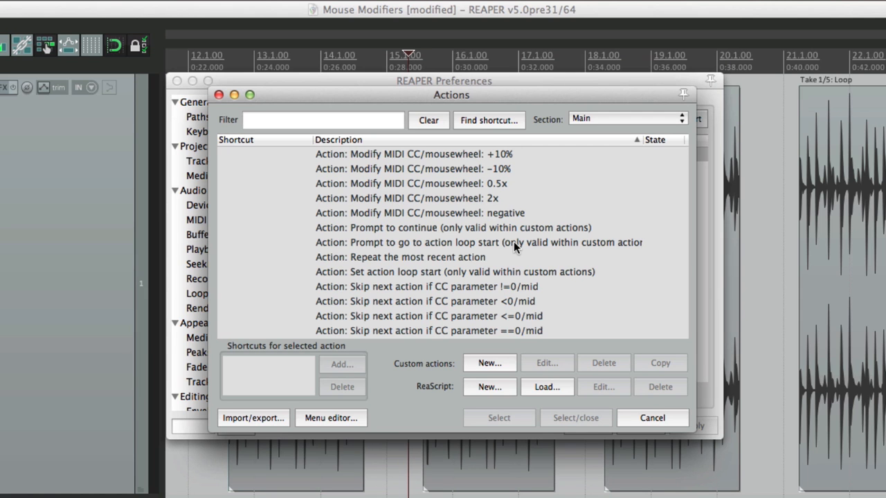
pyautogui.click(377, 123)
pyautogui.write('mixer')
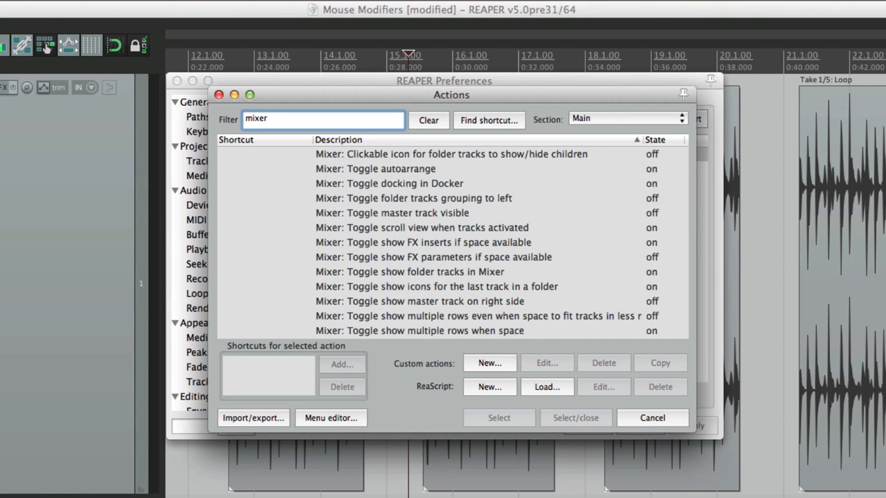
pyautogui.scroll(-10, 380, 239)
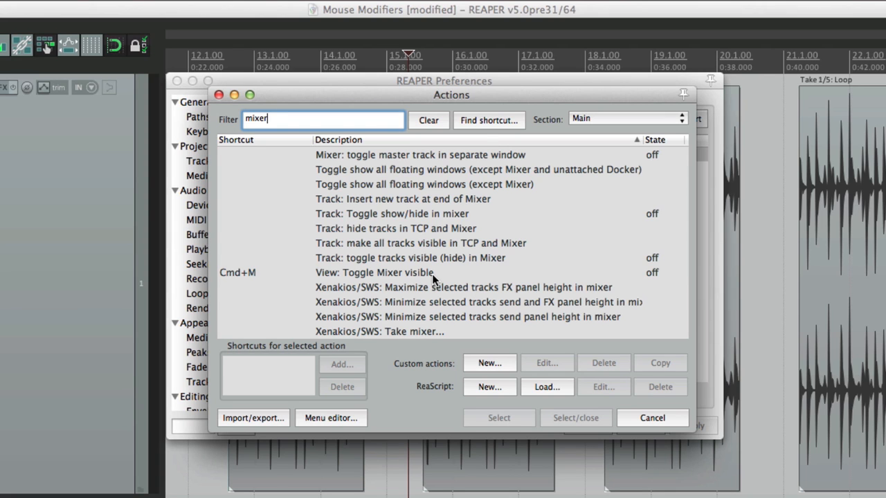
pyautogui.doubleClick(433, 276)
pyautogui.press('Return')
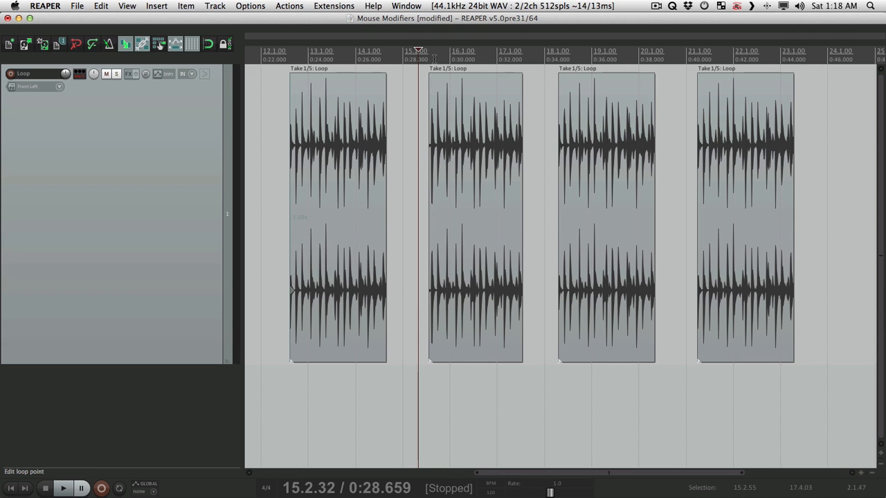
# Test the new ruler left-click action by showing the mixer and hiding it again.
pyautogui.click(433, 58)
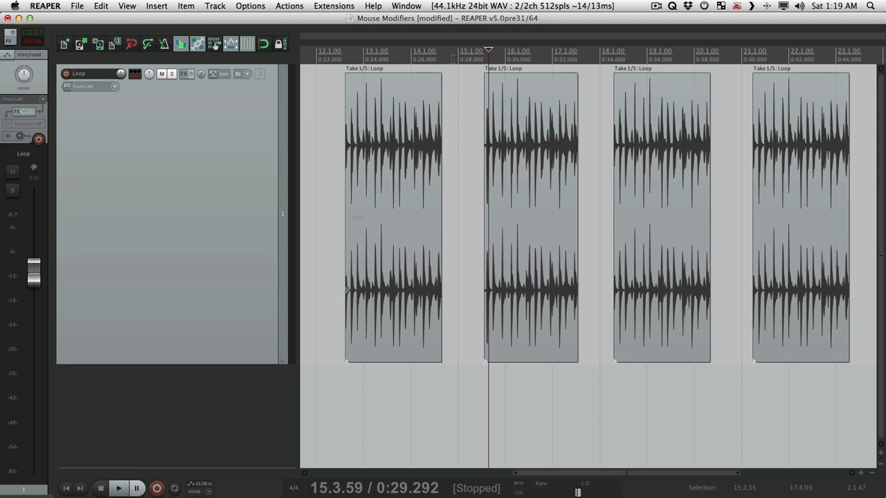
pyautogui.click(452, 58)
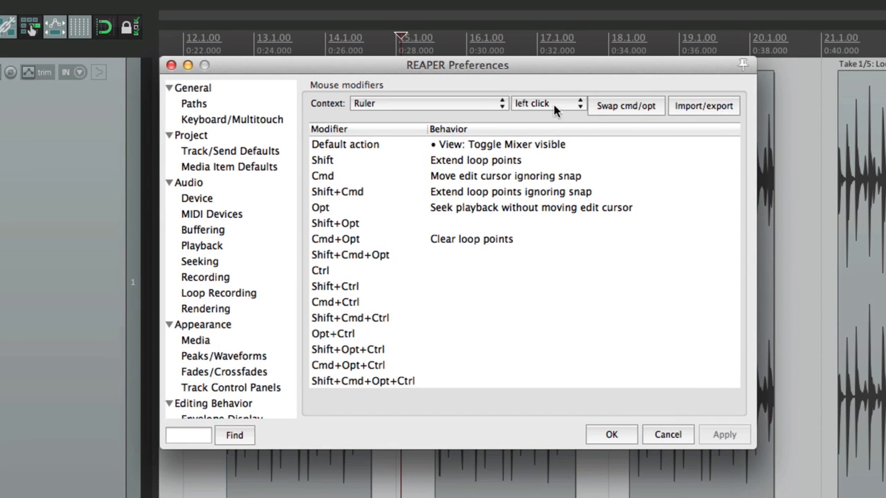
# Switch the Ruler mouse modifiers to left drag and test the default action by setting loop points around the second and third loop items.
pyautogui.click(553, 105)
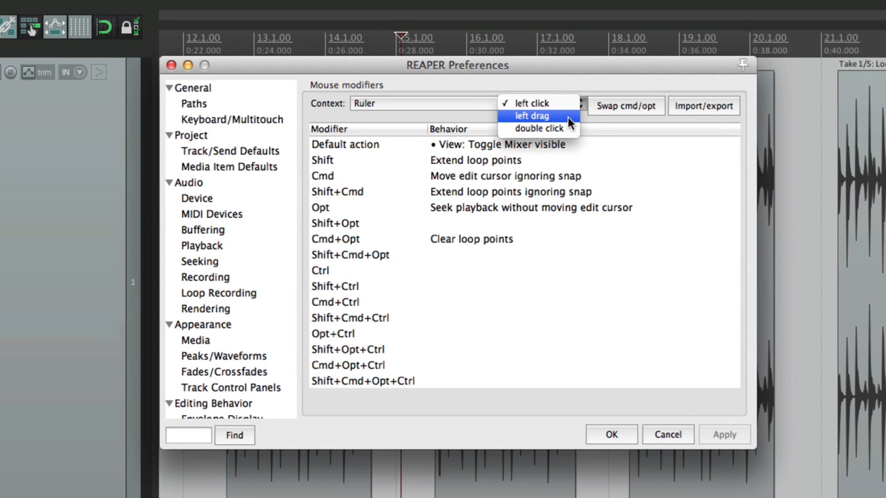
pyautogui.click(553, 117)
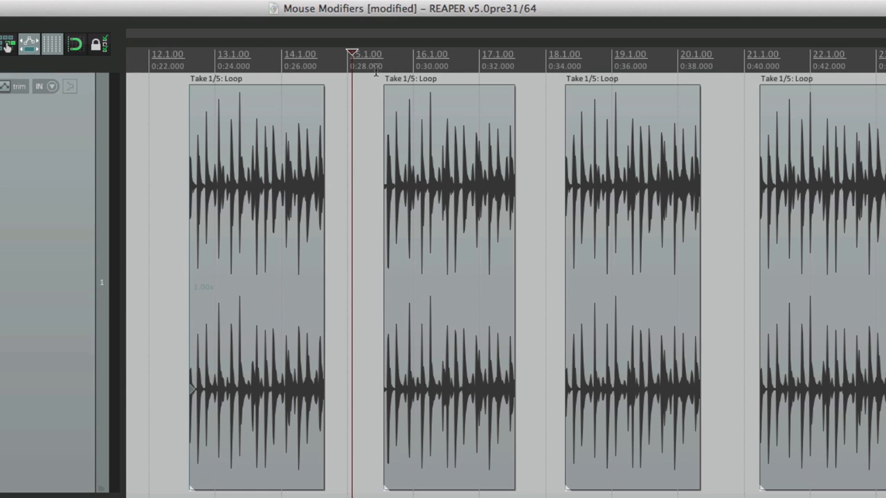
pyautogui.moveTo(374, 69); pyautogui.dragTo(534, 70)
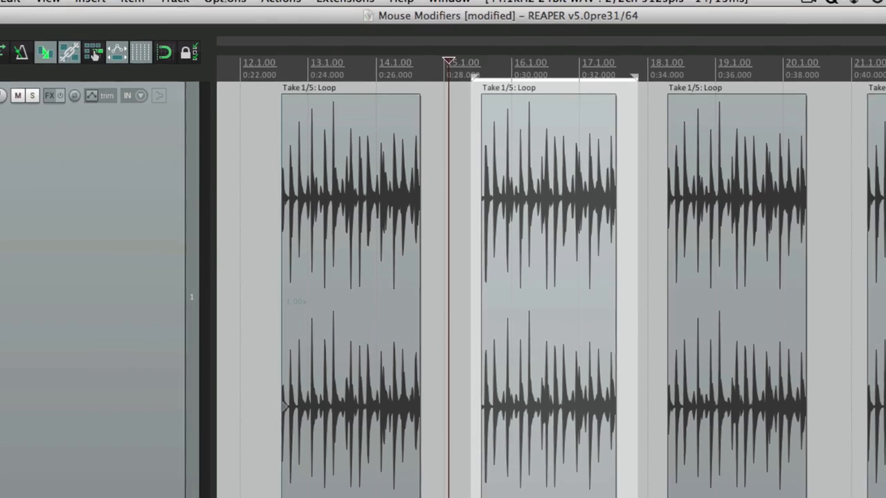
pyautogui.click(225, 0)
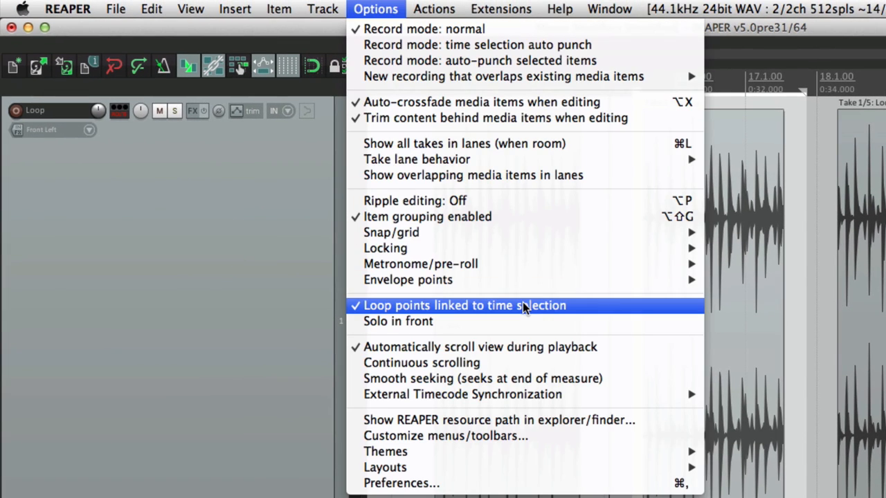
pyautogui.click(589, 305)
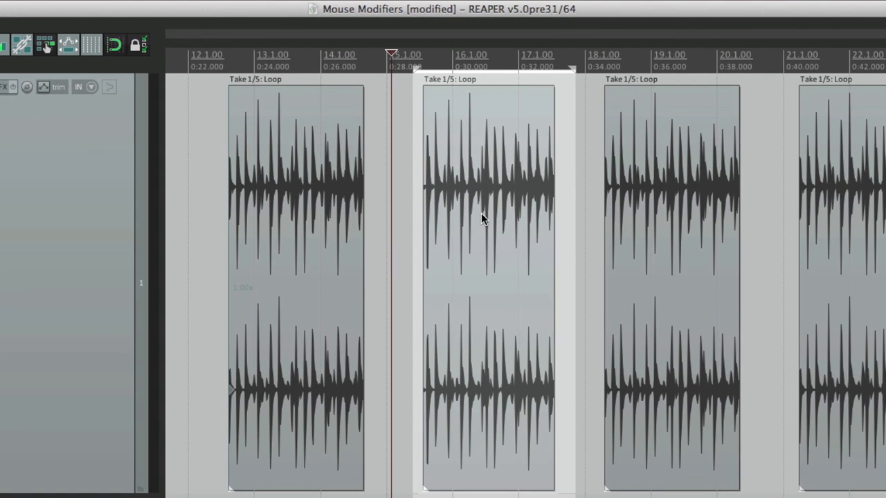
pyautogui.moveTo(601, 66); pyautogui.dragTo(754, 66)
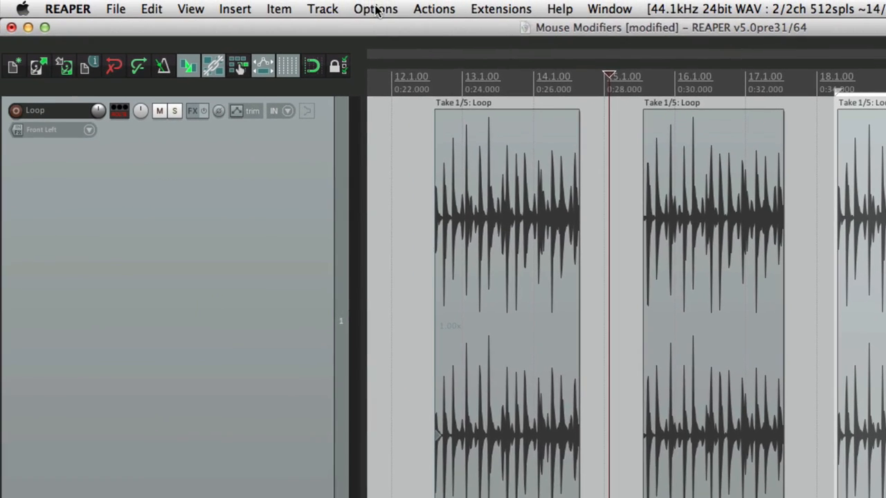
# Turn off Loop points linked to time selection and set separate loop points from about bar 15 to bar 17 in the ruler.
pyautogui.click(375, 9)
pyautogui.click(386, 305)
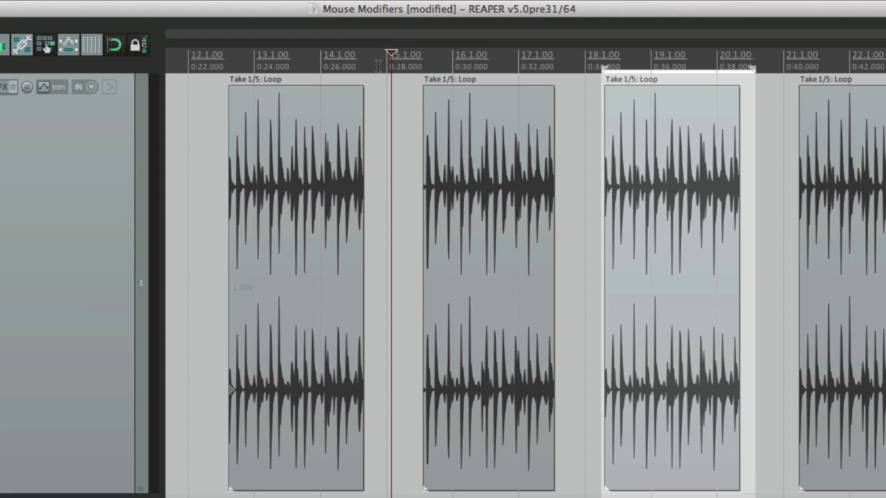
pyautogui.moveTo(388, 66); pyautogui.dragTo(527, 63)
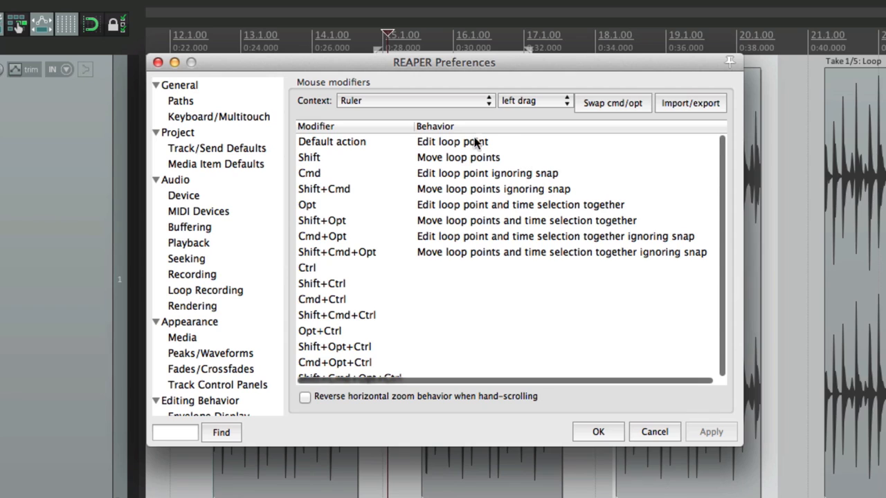
# Set the ruler left-drag default action to Move loop points and apply the preferences.
pyautogui.click(475, 142)
pyautogui.click(475, 142)
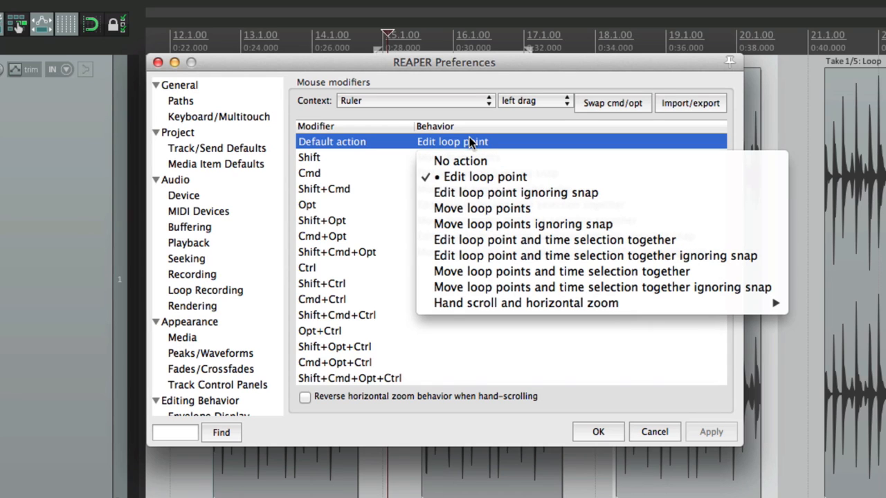
pyautogui.click(538, 208)
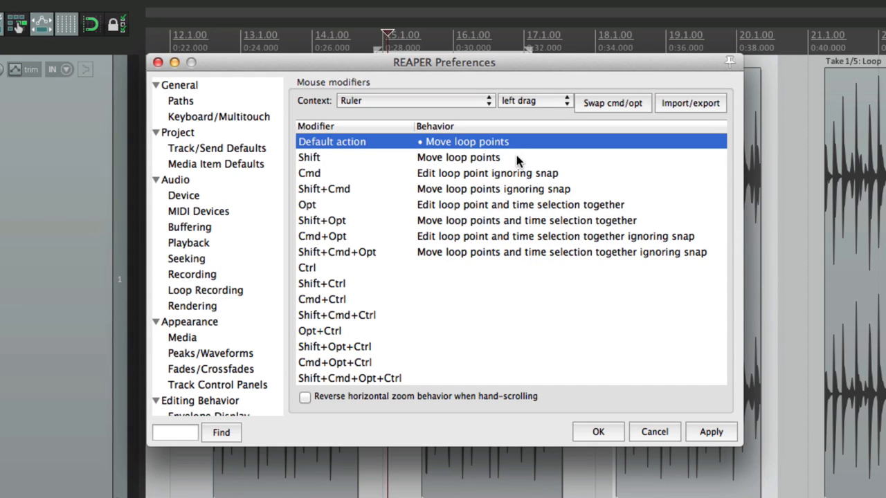
pyautogui.press('Return')
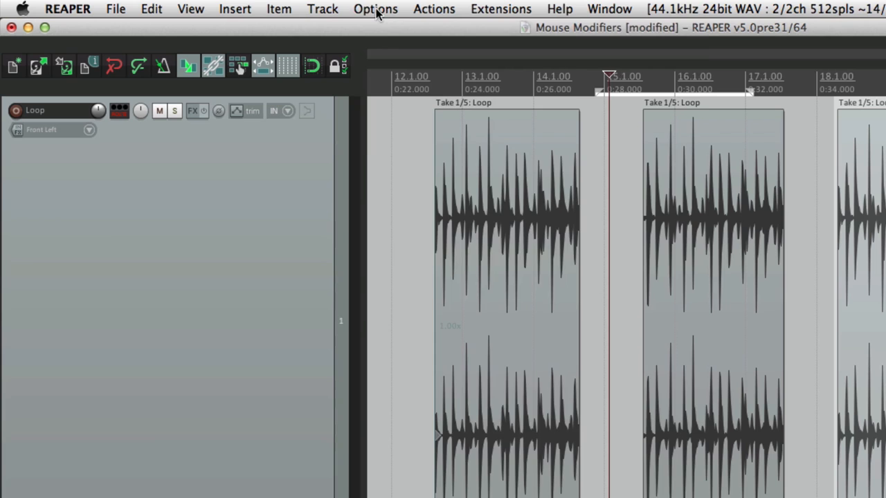
# Turn on Loop points linked to time selection and move the loop points over the second loop item slightly earlier in the ruler.
pyautogui.click(377, 12)
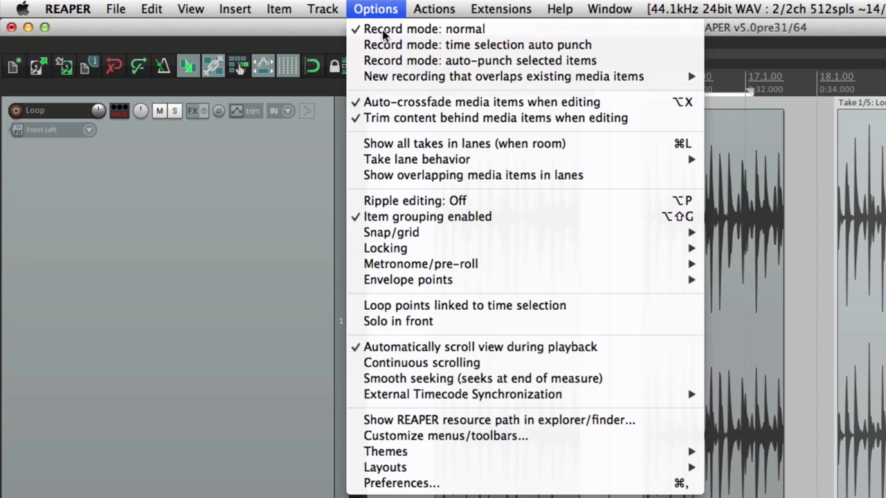
pyautogui.click(435, 305)
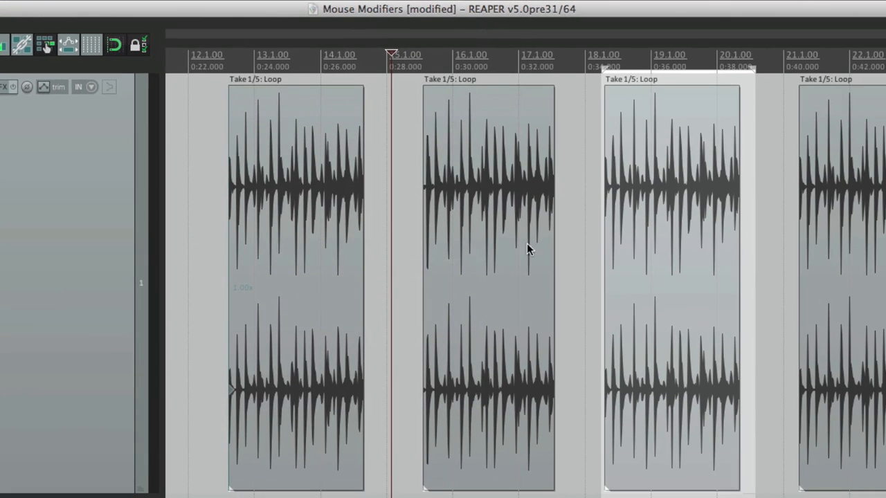
pyautogui.click(408, 77)
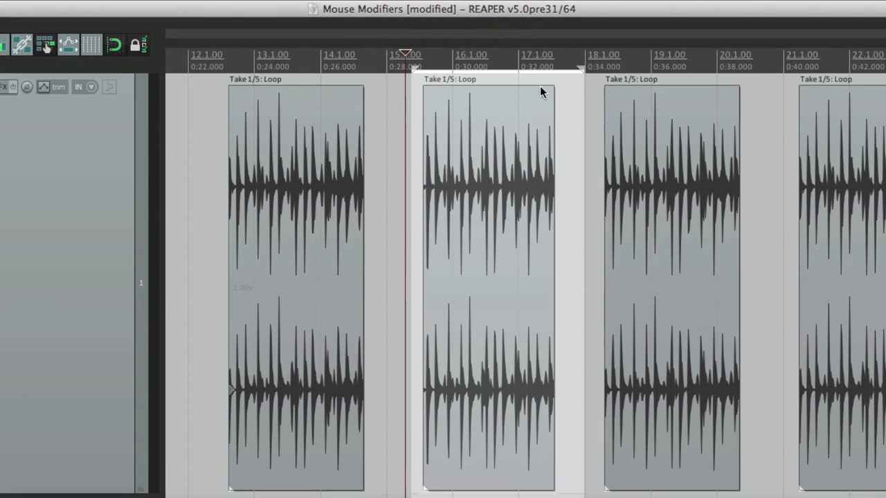
pyautogui.moveTo(544, 72); pyautogui.dragTo(515, 74)
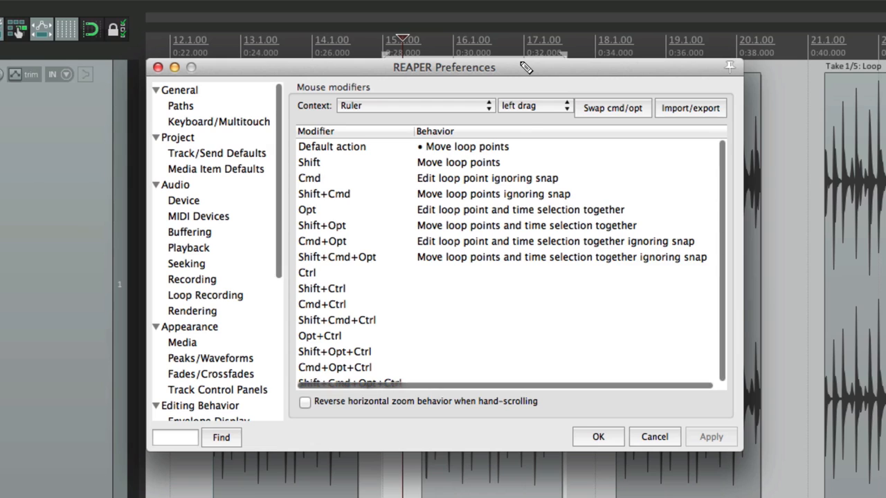
# Set the ruler left-drag default action to Edit loop point and time selection together.
pyautogui.click(512, 145)
pyautogui.click(511, 145)
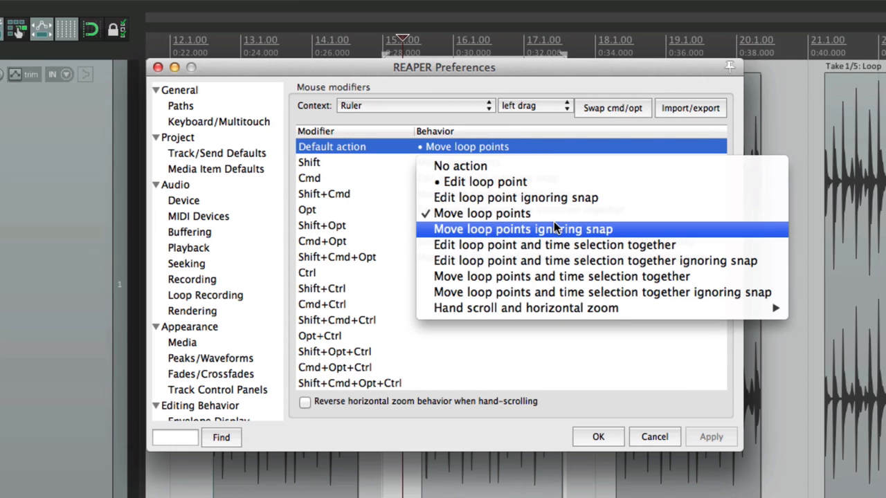
pyautogui.click(634, 247)
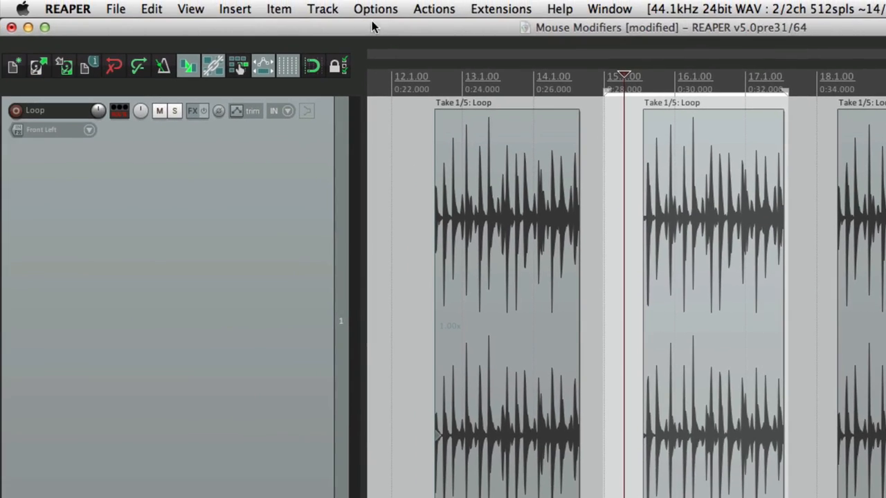
# Unlink loop points from the time selection, then edit both together around the third and first loop items, with a time-only selection around the second between them.
pyautogui.click(375, 9)
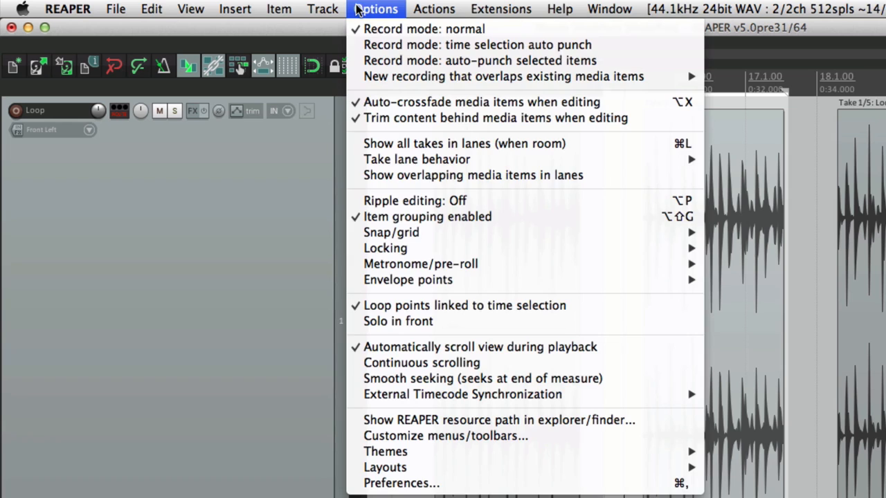
pyautogui.click(503, 305)
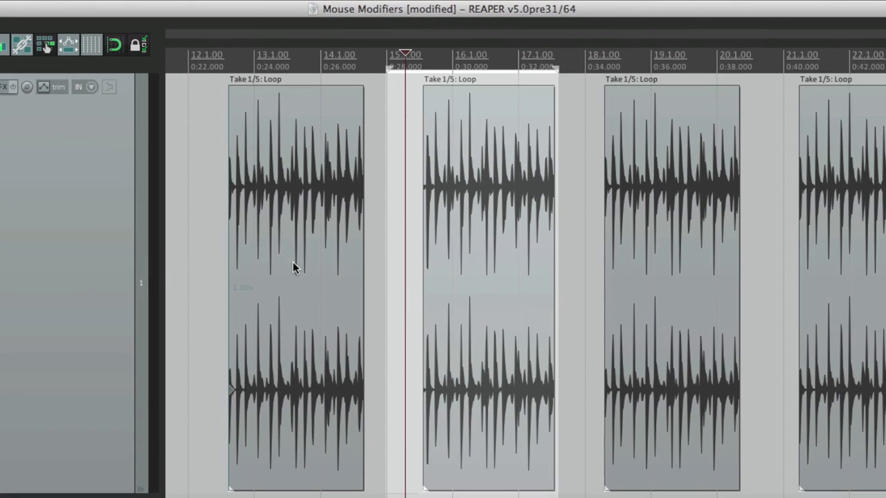
pyautogui.moveTo(589, 73); pyautogui.dragTo(751, 70)
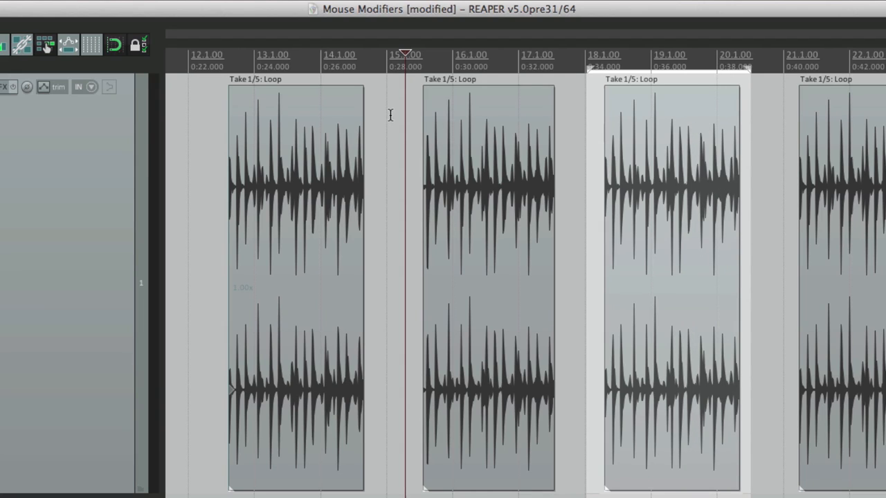
pyautogui.moveTo(387, 113); pyautogui.dragTo(577, 124)
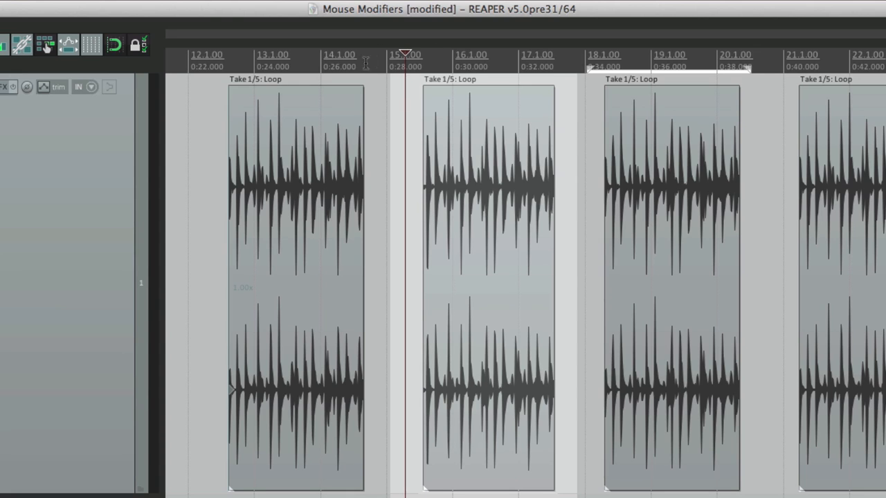
pyautogui.moveTo(371, 63); pyautogui.dragTo(206, 63)
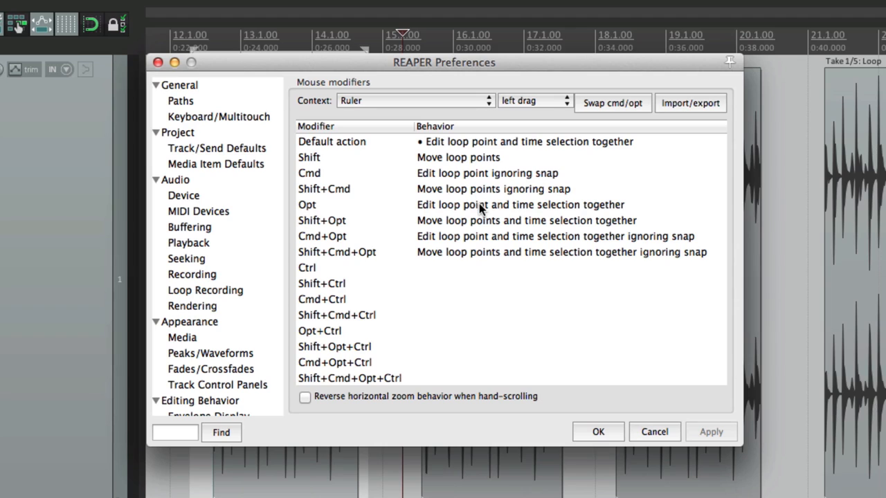
# Set the ruler left-drag default action to Move loop points and time selection together.
pyautogui.click(482, 207)
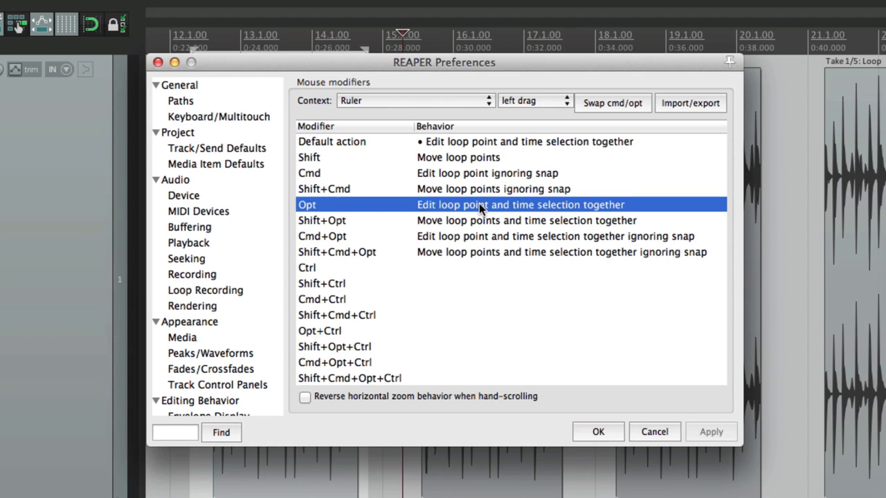
pyautogui.click(477, 145)
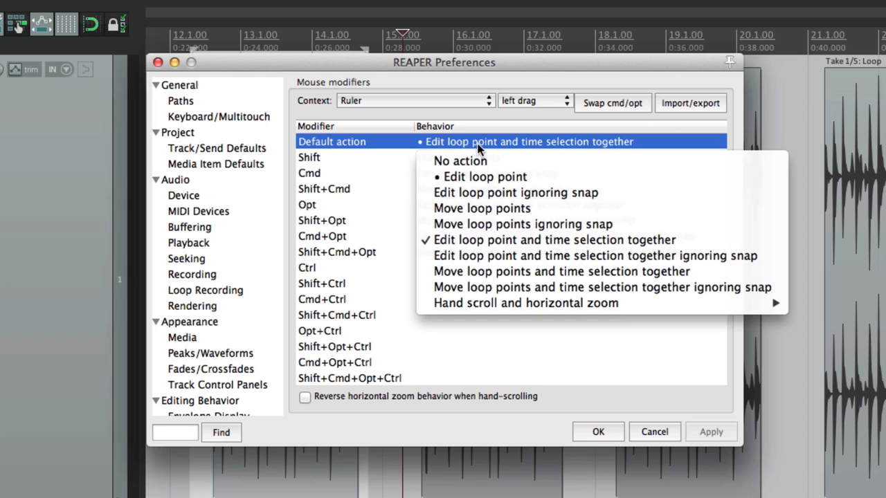
pyautogui.click(535, 271)
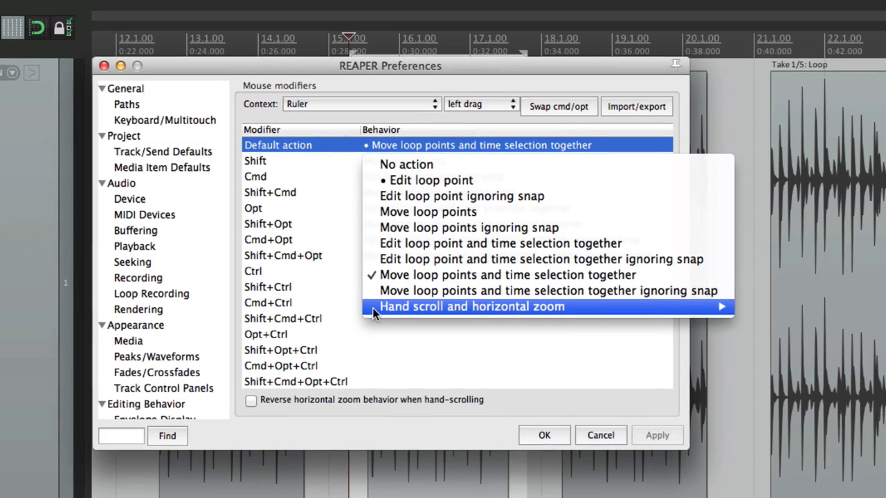
# Set the ruler left-drag default action to Hand scroll and test it by scrolling the arrangement from the ruler.
pyautogui.moveTo(426, 305)
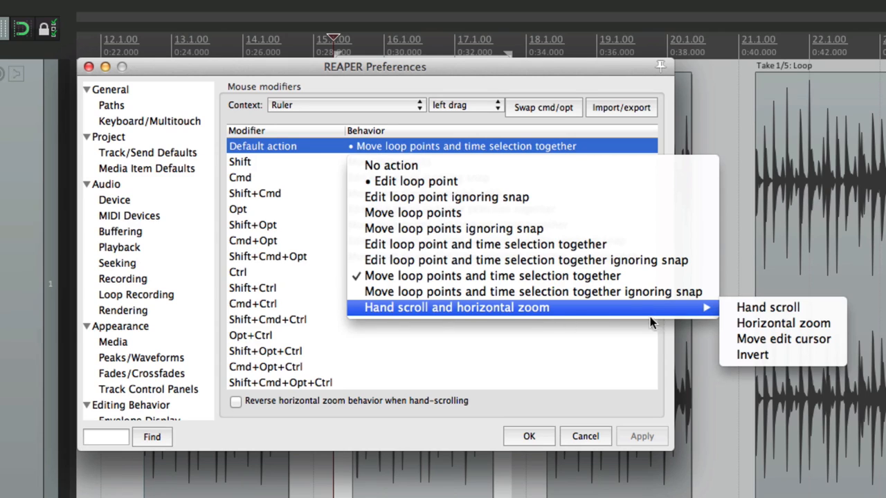
pyautogui.click(729, 306)
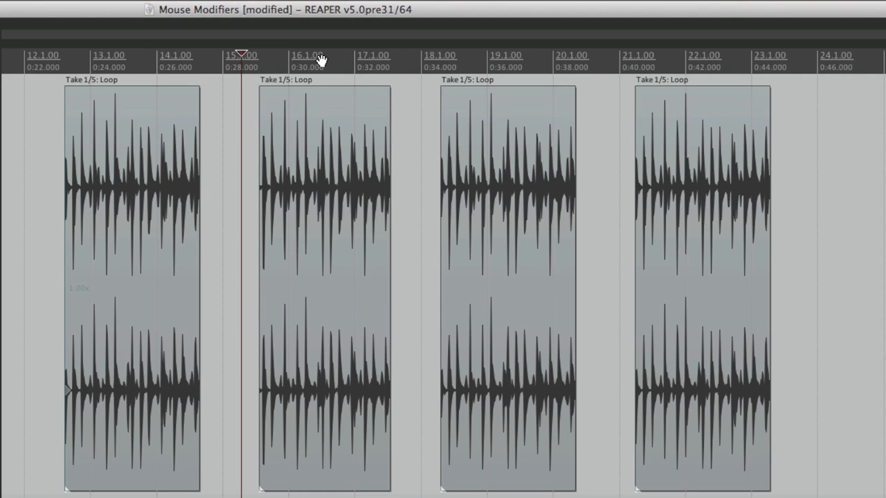
pyautogui.moveTo(321, 60)
pyautogui.mouseDown()
pyautogui.moveTo(447, 51)
pyautogui.moveTo(296, 72)
pyautogui.moveTo(468, 67)
pyautogui.moveTo(231, 69)
pyautogui.moveTo(439, 73)
pyautogui.moveTo(322, 70)
pyautogui.mouseUp()
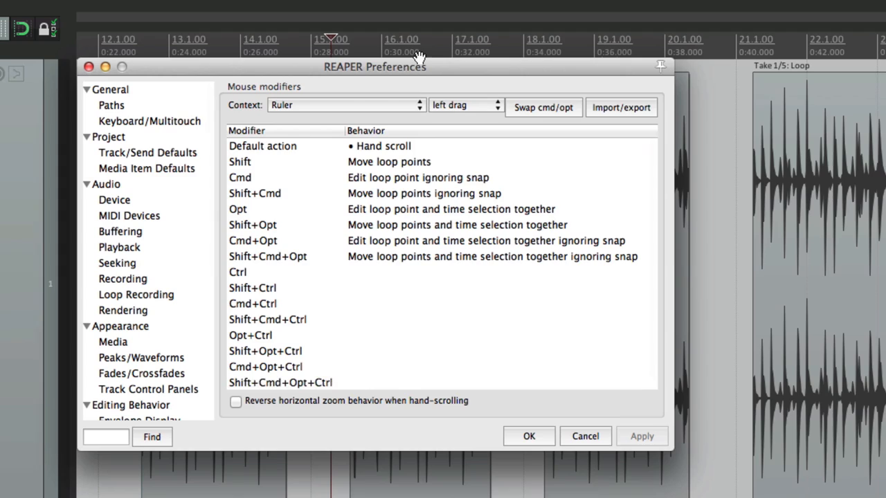
# Add Horizontal zoom to the ruler left-drag default action's Hand scroll and test zooming and scrolling from the ruler.
pyautogui.doubleClick(406, 146)
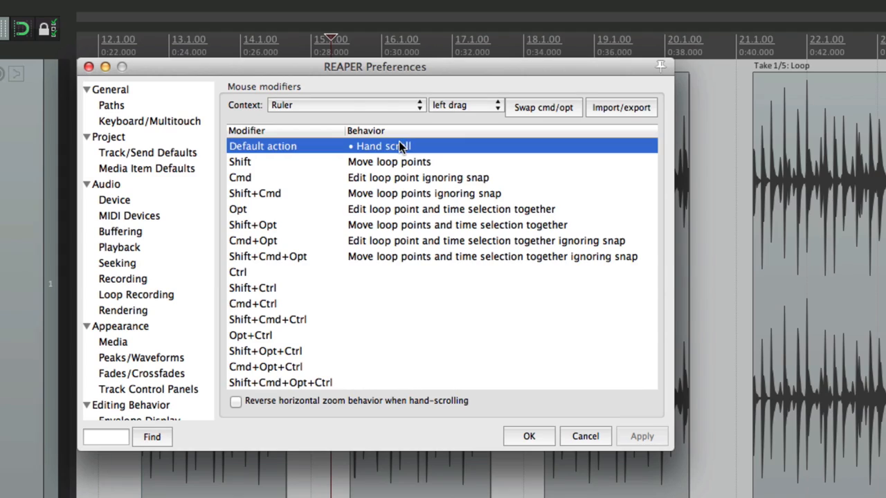
pyautogui.moveTo(418, 307)
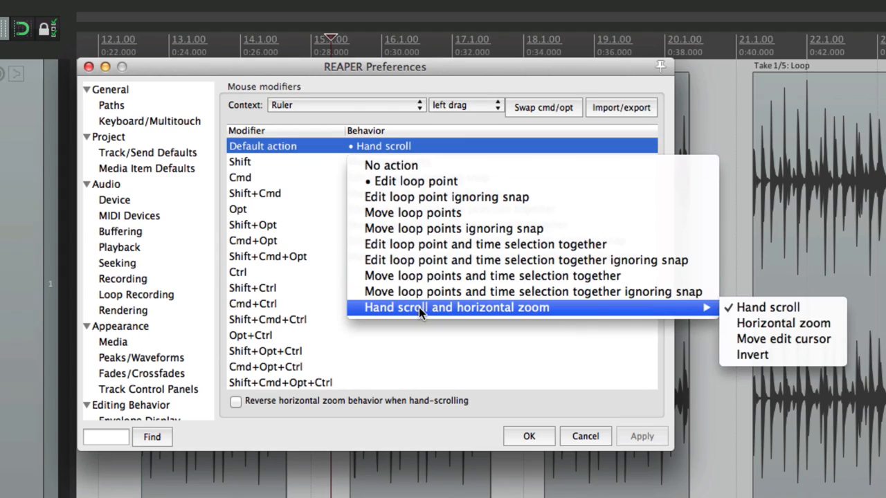
pyautogui.click(834, 321)
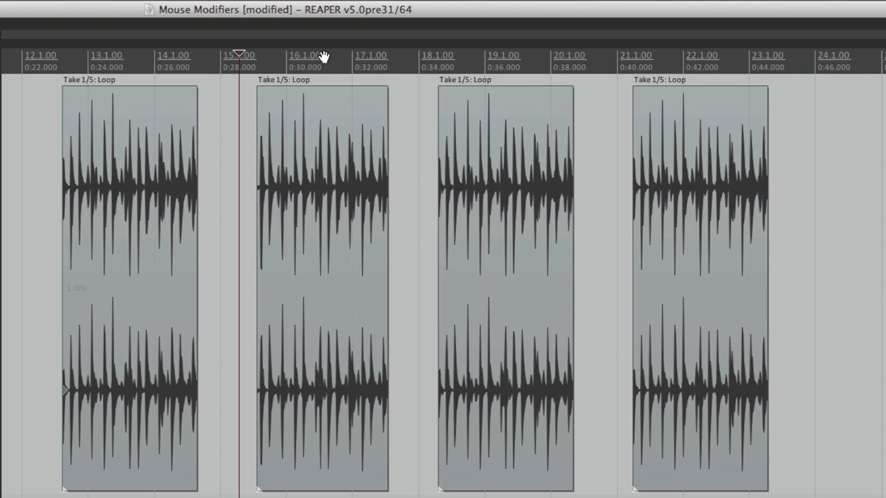
pyautogui.moveTo(322, 55); pyautogui.dragTo(370, 60)
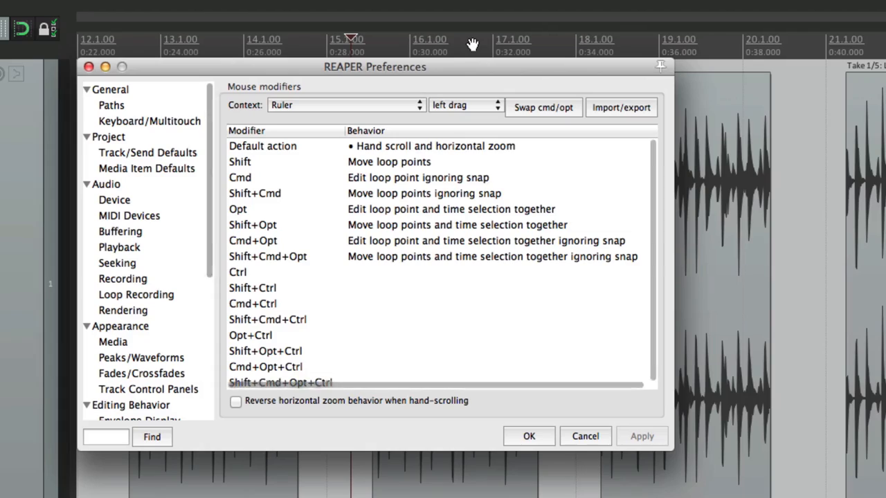
# Remove Hand scroll from the ruler left-drag default action, keeping Horizontal zoom, and test zooming from the ruler.
pyautogui.doubleClick(464, 148)
pyautogui.moveTo(491, 304)
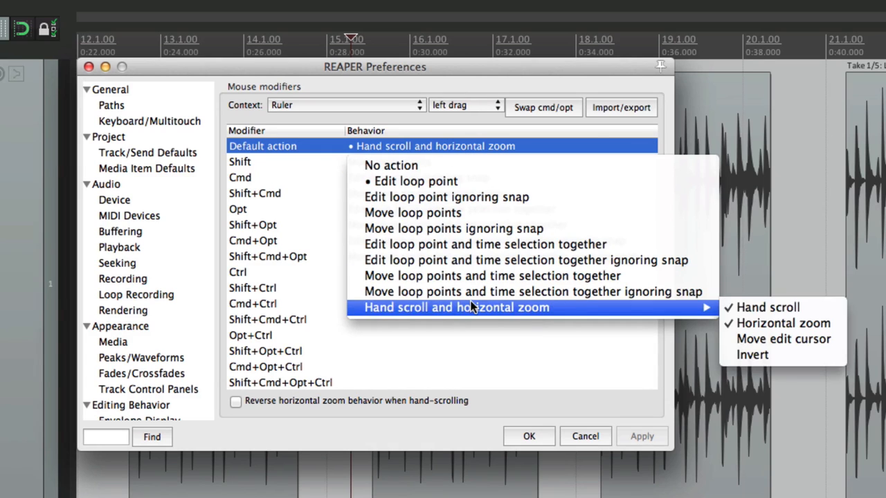
pyautogui.click(752, 302)
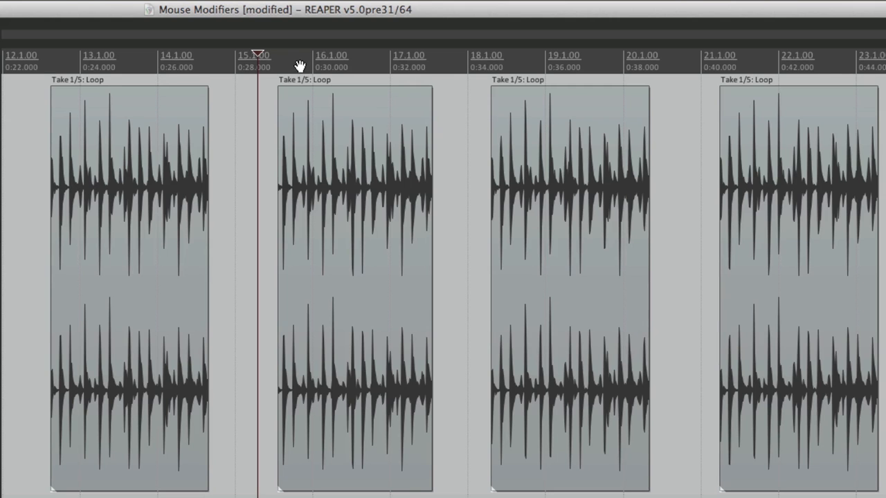
pyautogui.moveTo(298, 70)
pyautogui.mouseDown()
pyautogui.moveTo(298, 57)
pyautogui.moveTo(297, 69)
pyautogui.moveTo(323, 70)
pyautogui.moveTo(298, 64)
pyautogui.mouseUp()
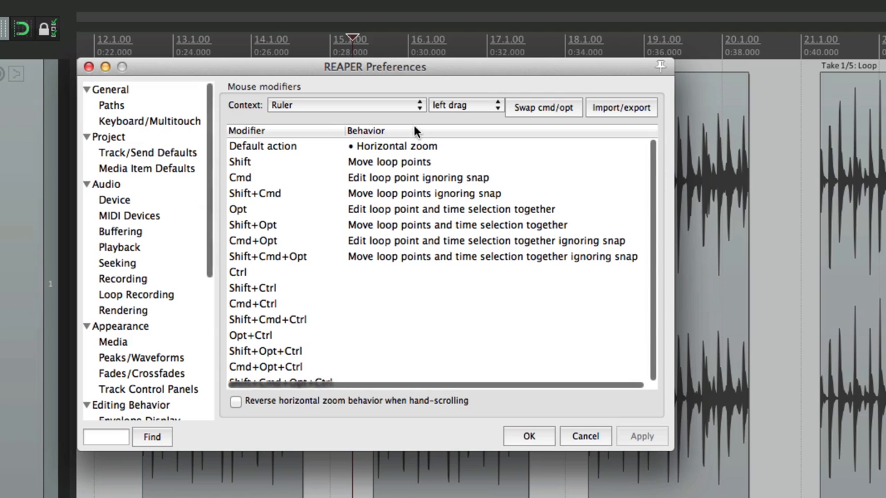
# Enable Hand scroll and Move edit cursor alongside Horizontal zoom for the ruler left-drag default action and confirm the preferences.
pyautogui.click(414, 146)
pyautogui.moveTo(468, 309)
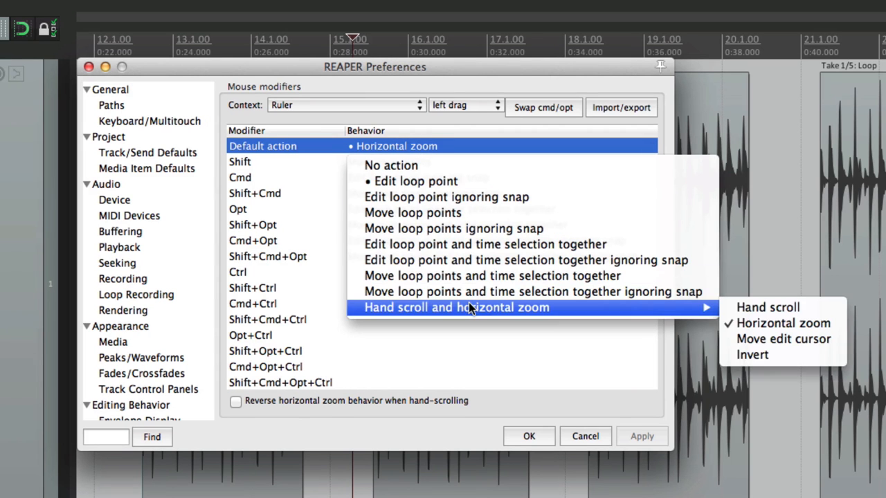
pyautogui.click(731, 302)
pyautogui.click(416, 145)
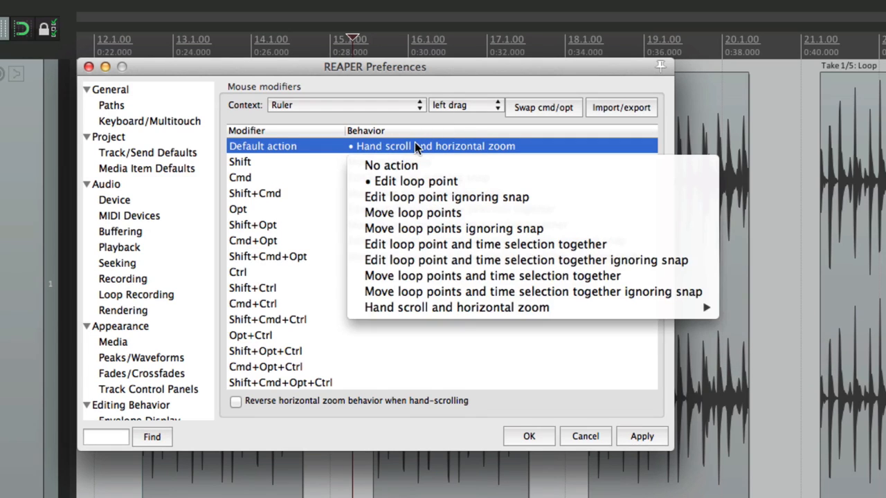
pyautogui.moveTo(424, 309)
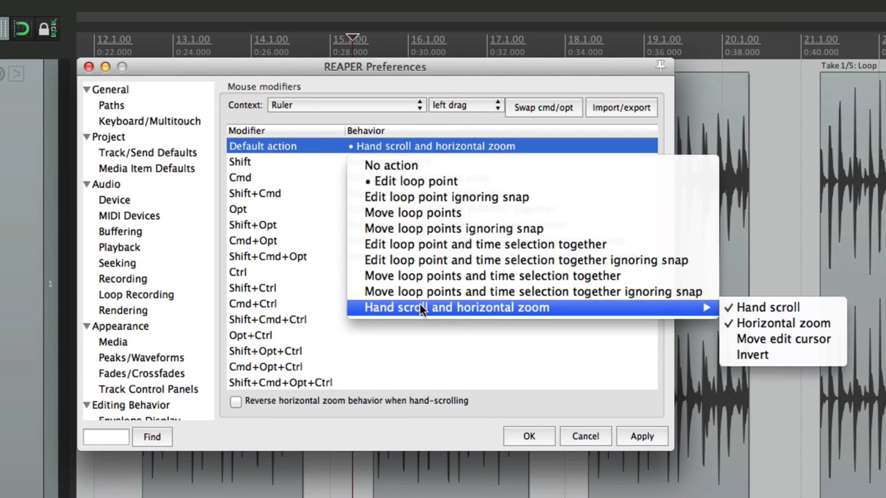
pyautogui.click(828, 339)
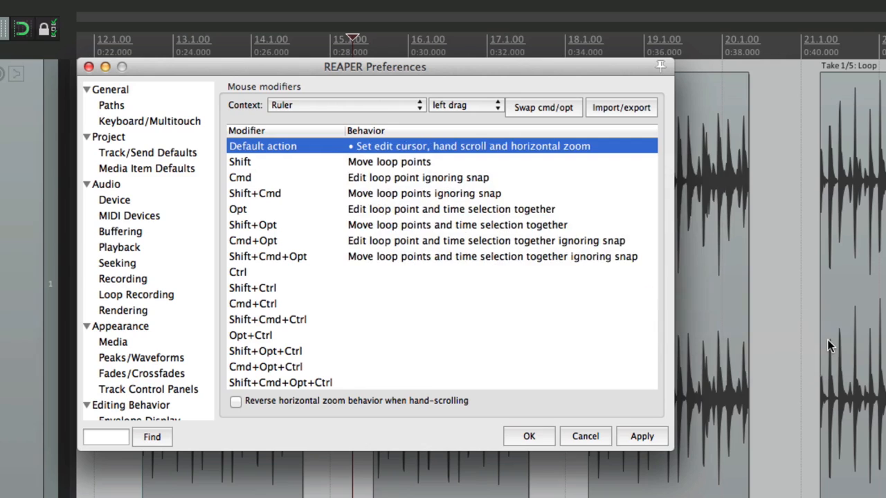
pyautogui.click(529, 436)
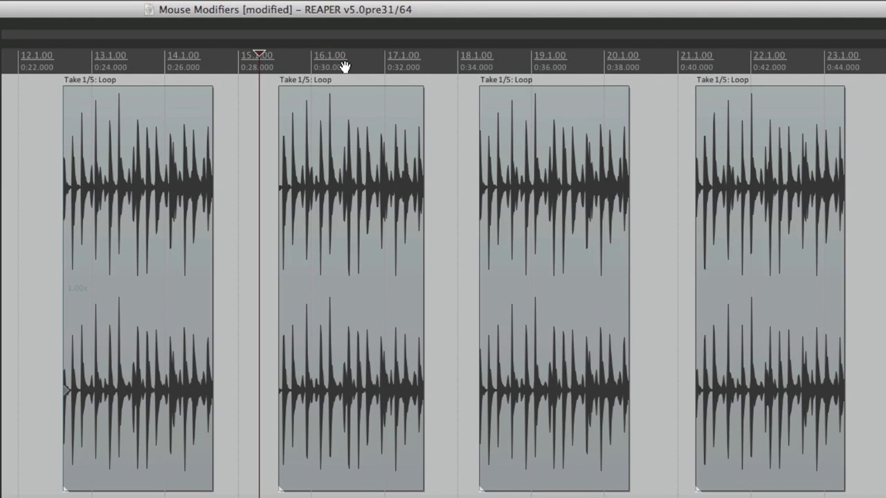
# Test the combined ruler left-drag action by setting the edit cursor at several positions while scrolling and zooming the arrangement.
pyautogui.moveTo(344, 66); pyautogui.dragTo(443, 67)
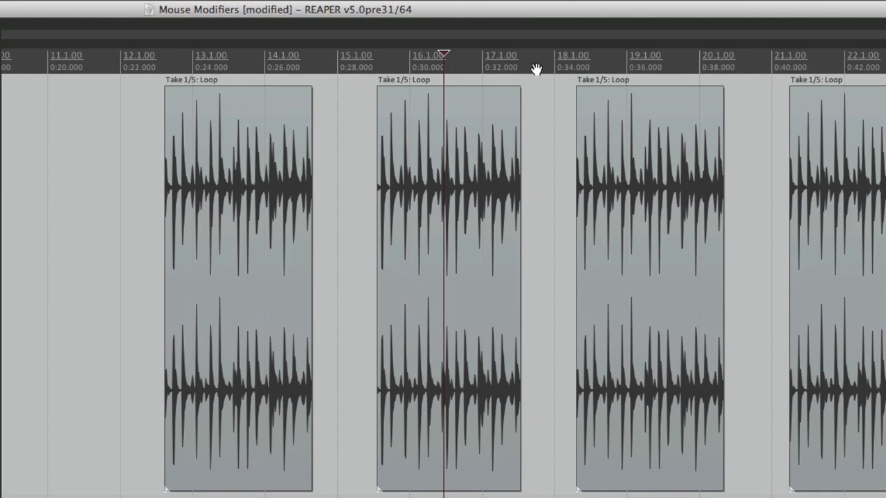
pyautogui.moveTo(628, 65); pyautogui.dragTo(521, 62)
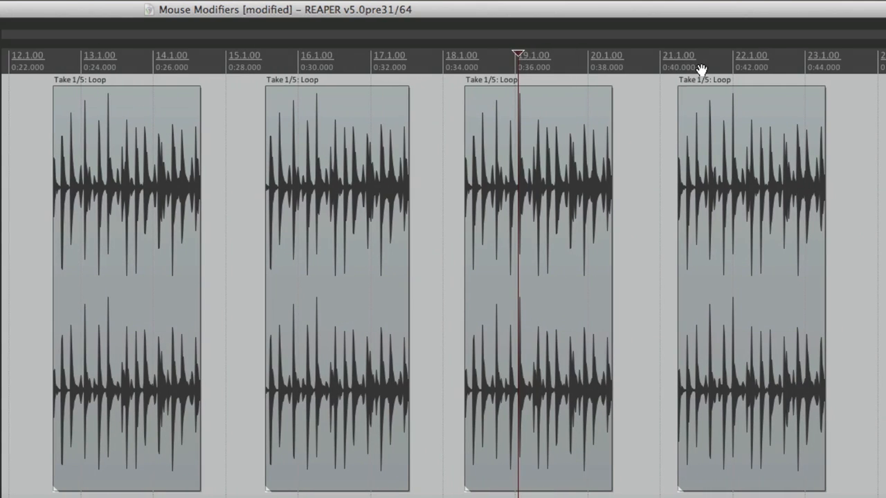
pyautogui.moveTo(718, 62); pyautogui.dragTo(659, 61)
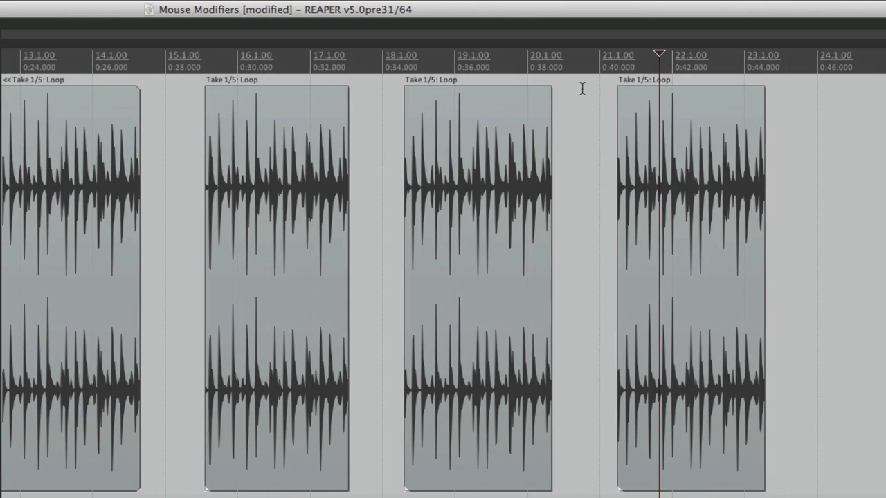
pyautogui.moveTo(389, 64)
pyautogui.mouseDown()
pyautogui.moveTo(344, 62)
pyautogui.moveTo(387, 63)
pyautogui.moveTo(387, 73)
pyautogui.moveTo(387, 54)
pyautogui.moveTo(388, 81)
pyautogui.moveTo(385, 58)
pyautogui.mouseUp()
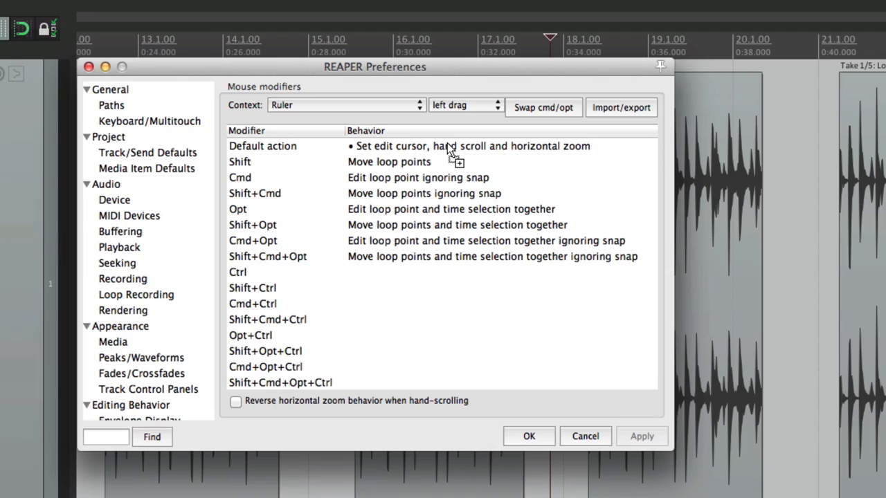
# Reset mouse modifiers to factory default in all contexts and display the ruler's double click modifiers.
pyautogui.click(605, 107)
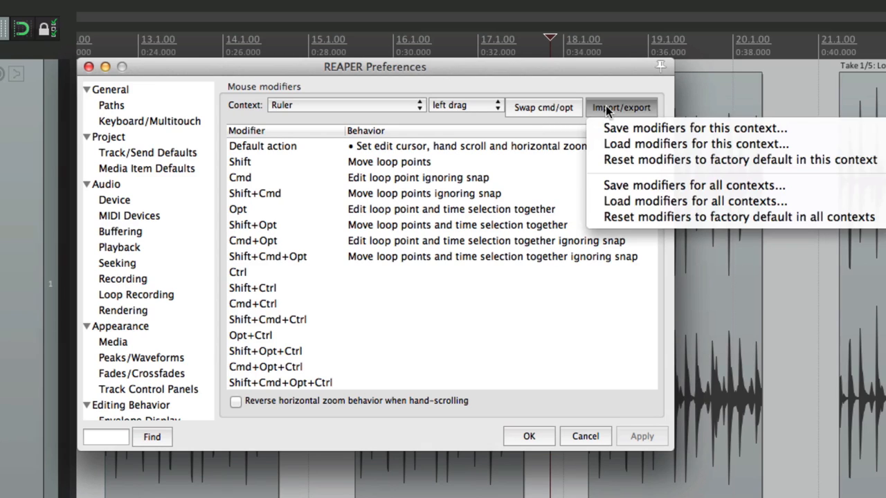
pyautogui.click(608, 216)
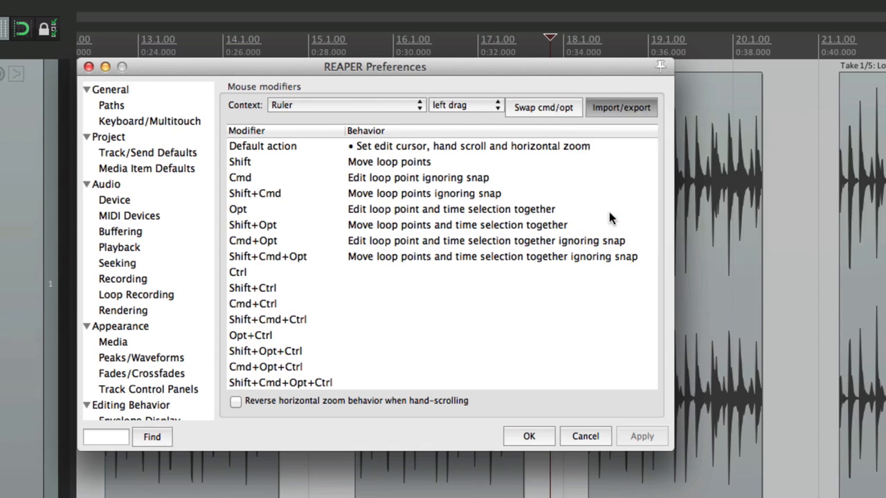
pyautogui.click(468, 105)
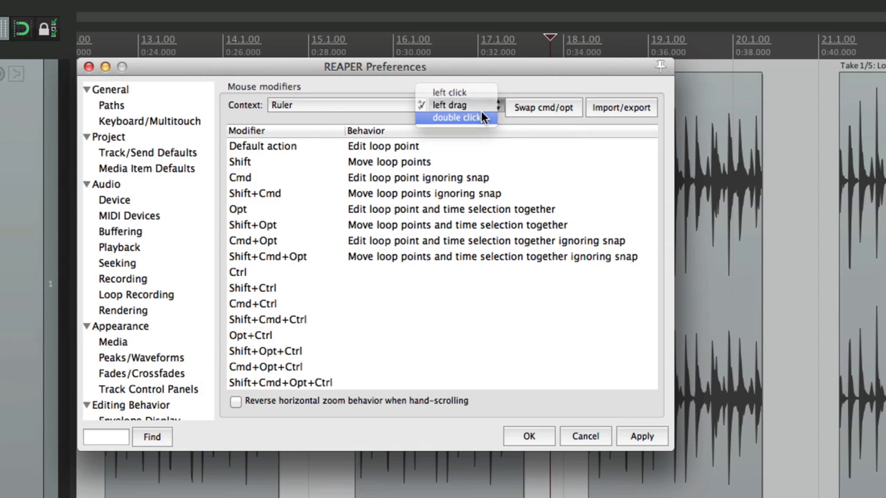
pyautogui.click(472, 118)
pyautogui.click(452, 149)
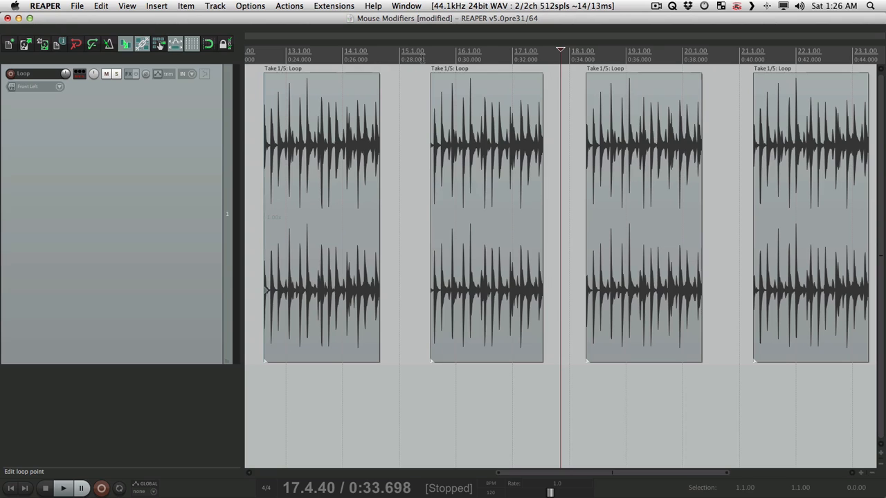
# Create one region from a time selection around the second loop item and another from about measure 19 to 21.
pyautogui.moveTo(422, 61); pyautogui.dragTo(559, 64)
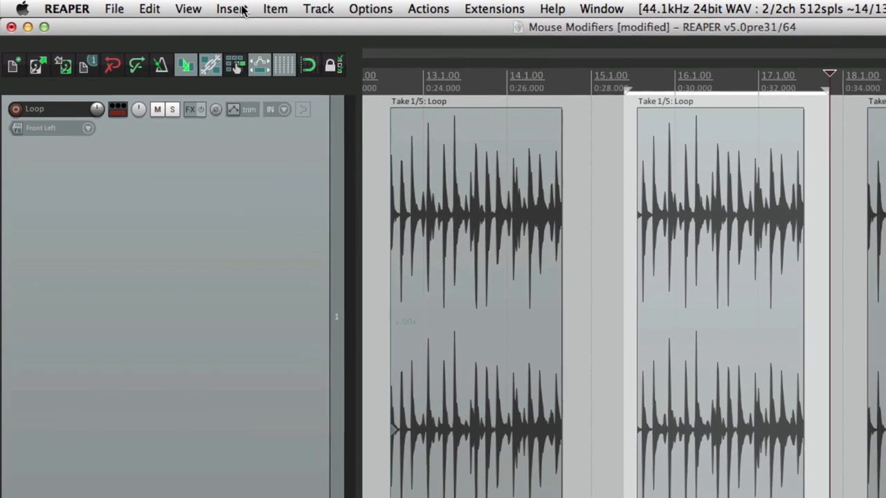
pyautogui.click(160, 6)
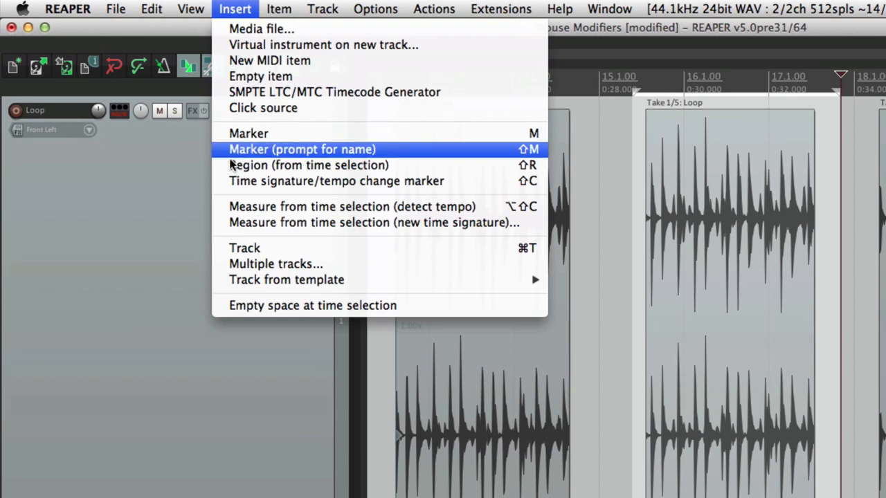
pyautogui.click(229, 165)
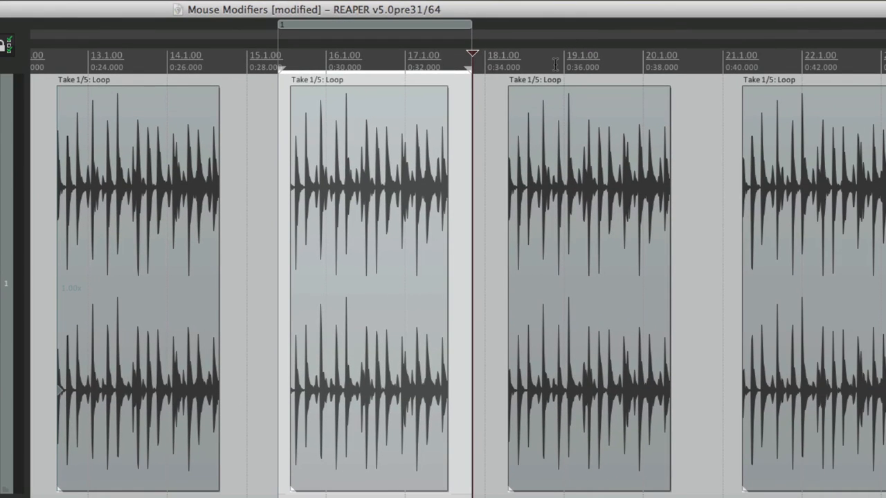
pyautogui.moveTo(556, 64); pyautogui.dragTo(734, 69)
pyautogui.hotkey('shift', 'r')
# Clear the time selection, and set the linked loop points and time selection to region 1 and to region 2 from the ruler.
pyautogui.click(270, 117)
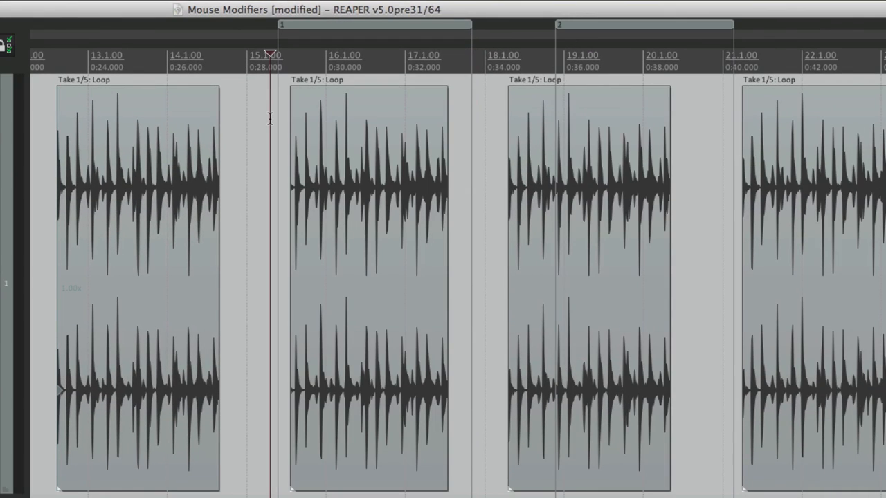
pyautogui.doubleClick(357, 68)
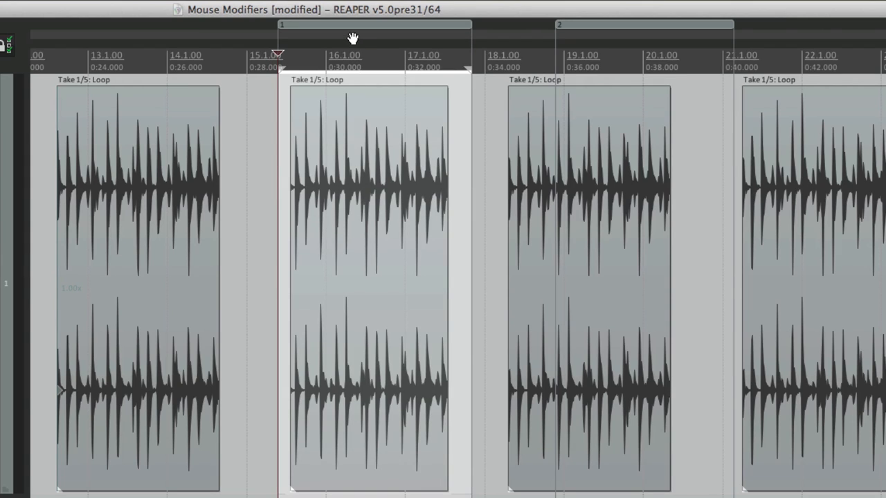
pyautogui.doubleClick(618, 64)
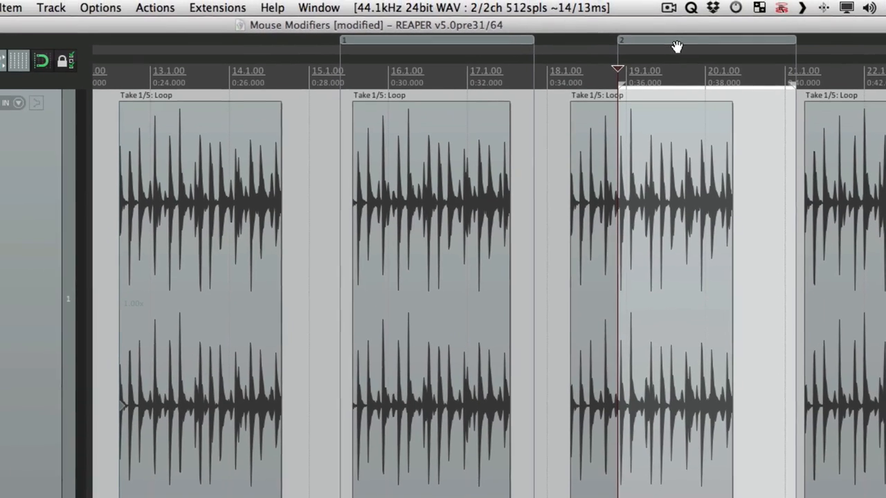
# Unlink loop points from the time selection, set only the loop points to regions 1 and 2, and time-select around the second loop item.
pyautogui.click(102, 8)
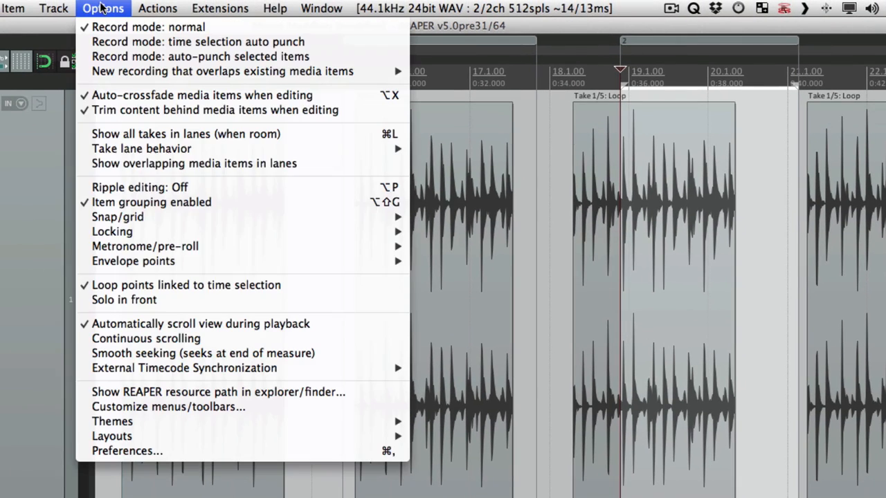
pyautogui.click(136, 285)
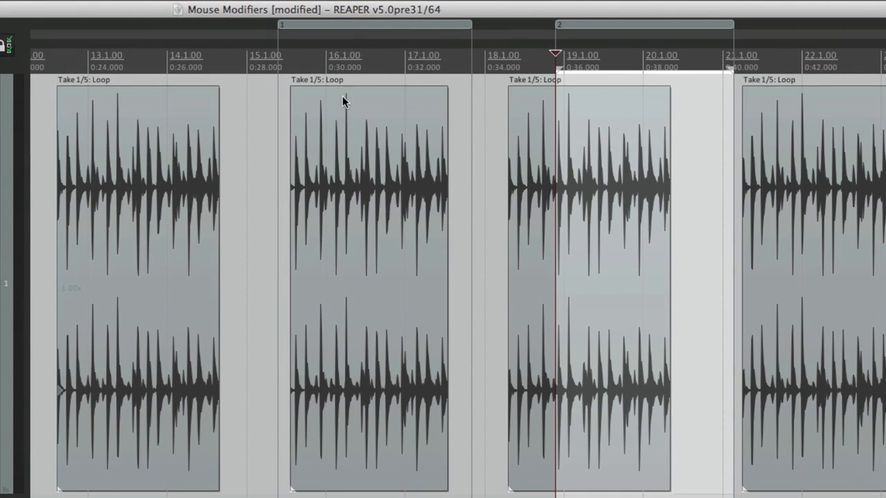
pyautogui.doubleClick(358, 61)
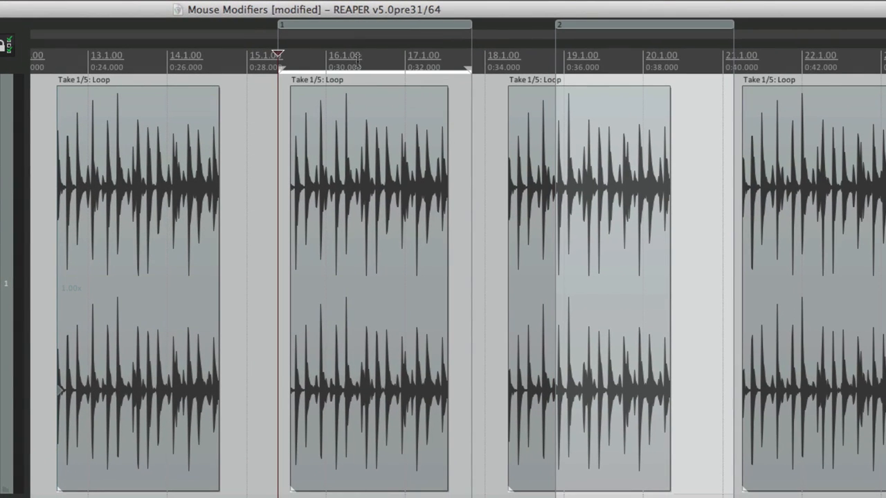
pyautogui.doubleClick(622, 63)
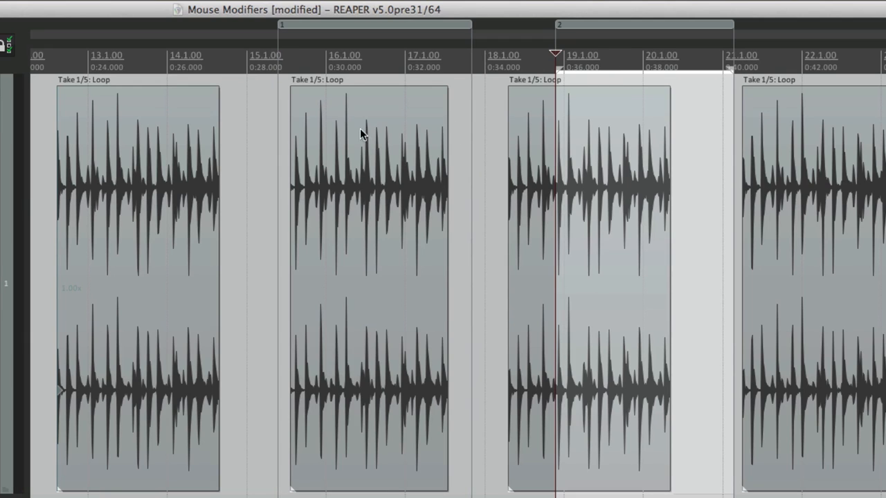
pyautogui.moveTo(235, 135); pyautogui.dragTo(487, 179)
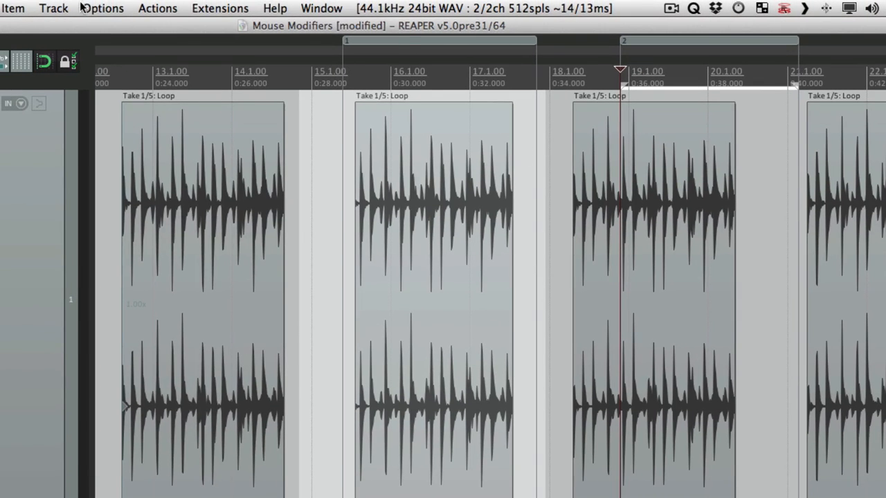
# Link loop points to the time selection again and set both to region 2 and back to region 1 from the ruler.
pyautogui.click(97, 8)
pyautogui.click(97, 287)
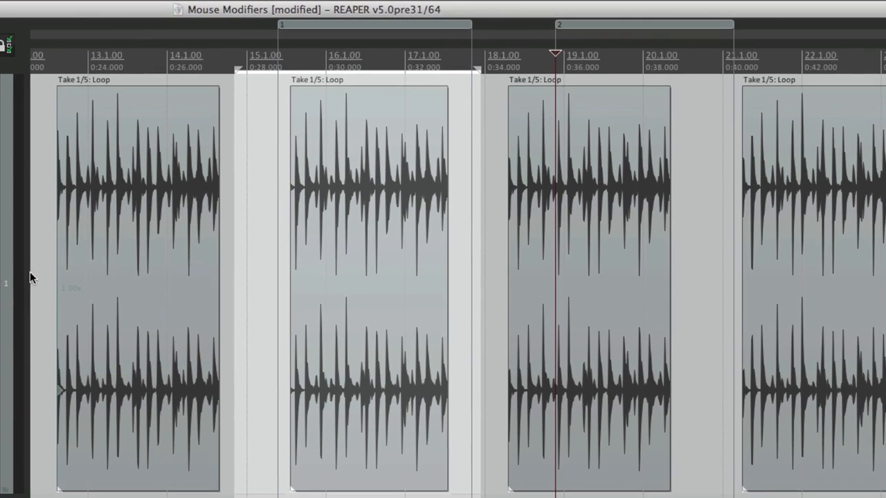
pyautogui.doubleClick(625, 66)
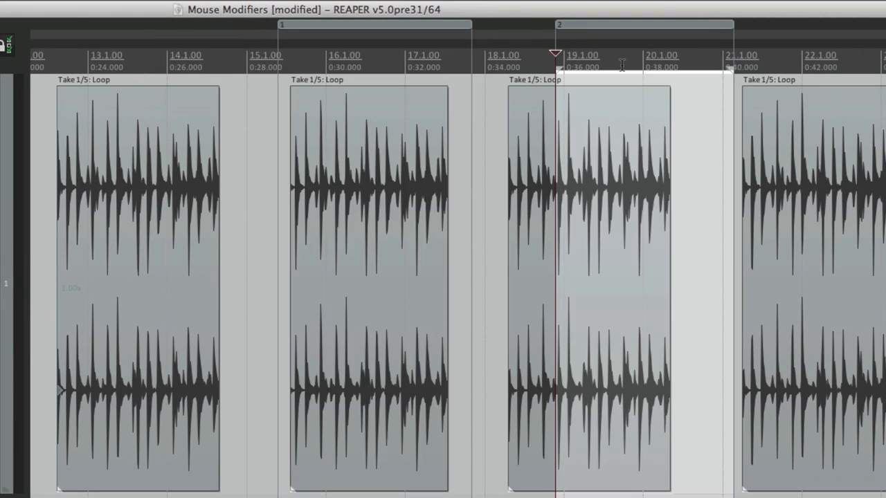
pyautogui.doubleClick(349, 67)
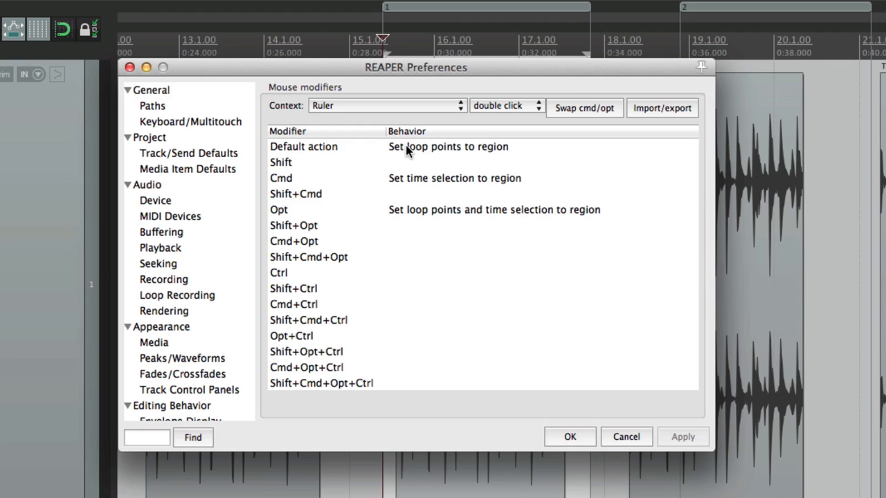
# Set the ruler double-click default action to Set time selection to region.
pyautogui.click(406, 147)
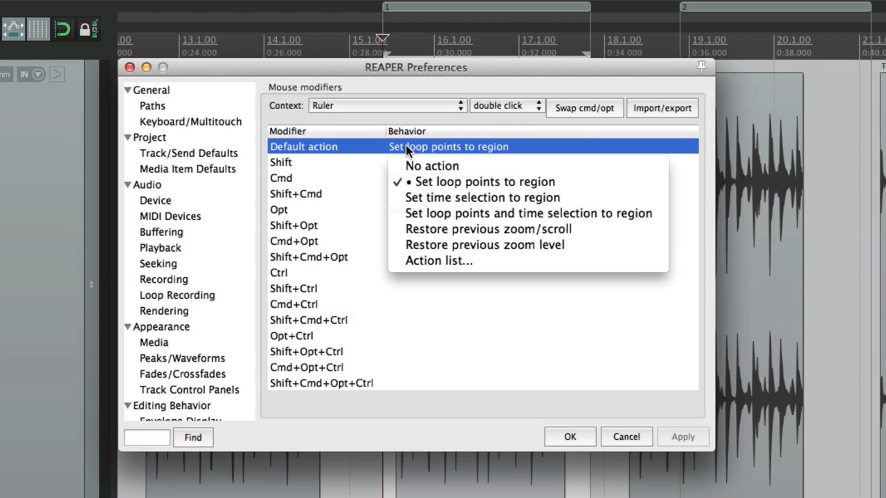
pyautogui.click(393, 198)
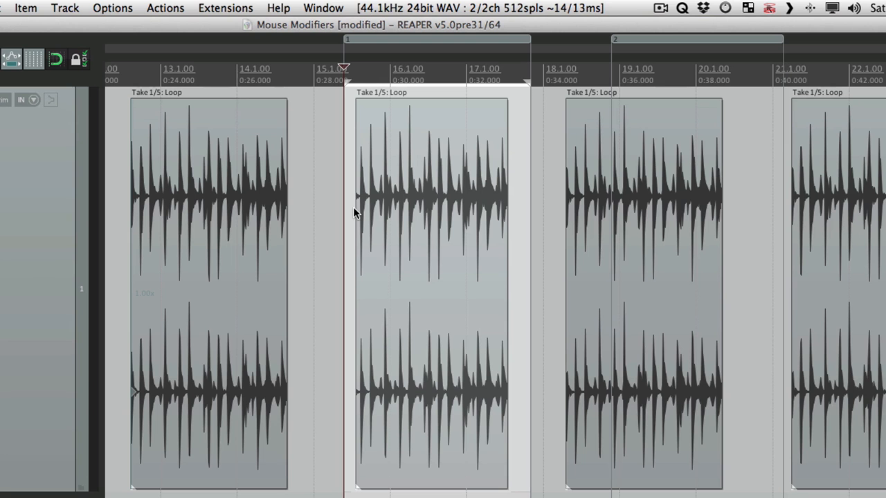
# Unlink loop points from the time selection and clear the current selection by placing the edit cursor just before the second loop item.
pyautogui.click(90, 8)
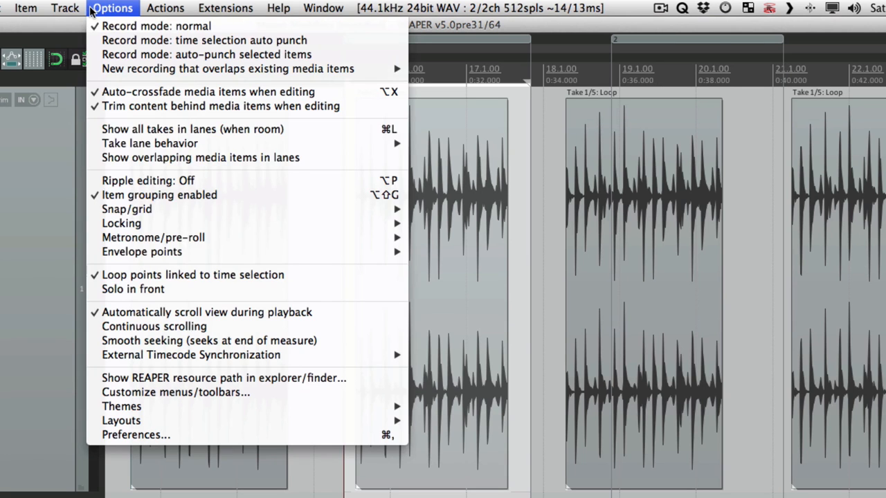
pyautogui.click(92, 275)
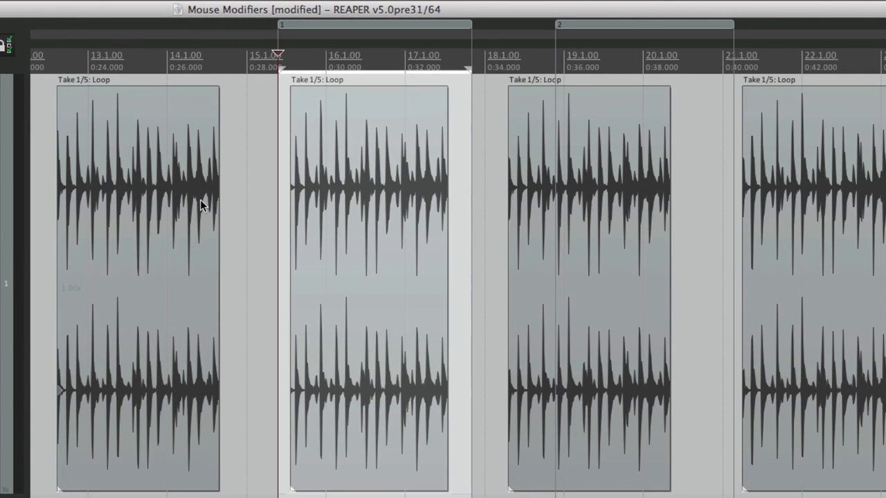
pyautogui.click(248, 180)
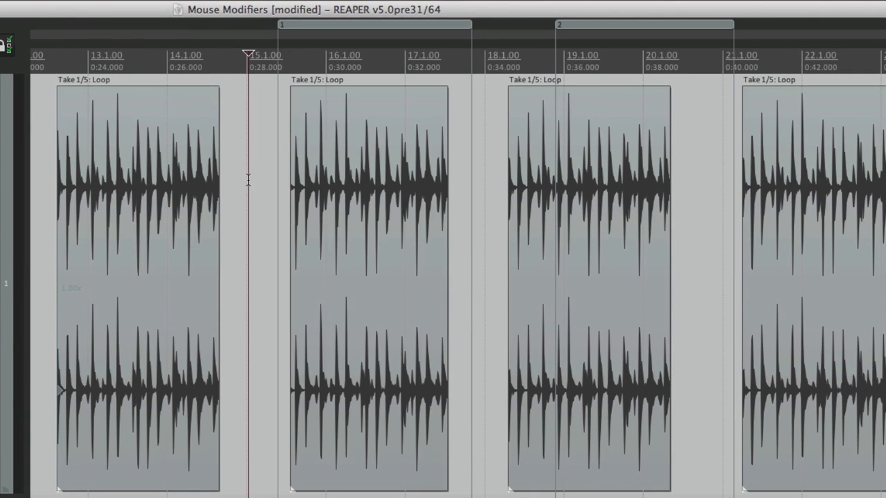
# Set only the time selection to region 1 and switch it to region 2 from the ruler.
pyautogui.click(361, 67)
pyautogui.doubleClick(360, 63)
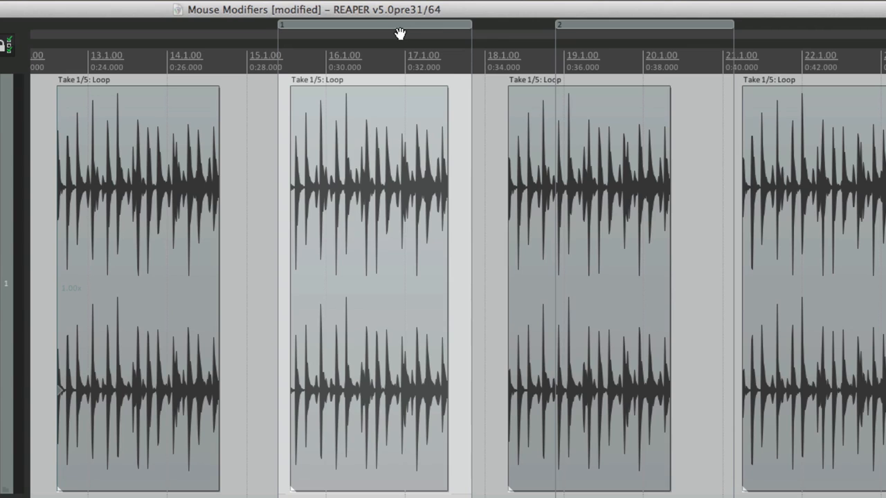
pyautogui.doubleClick(616, 59)
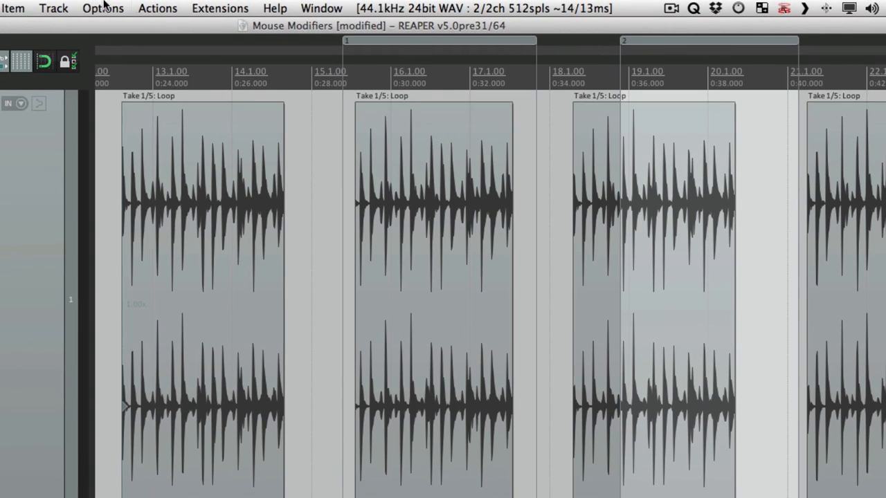
# Link loop points to the time selection again and set both to region 1 and back to region 2 from the ruler.
pyautogui.click(103, 8)
pyautogui.click(123, 285)
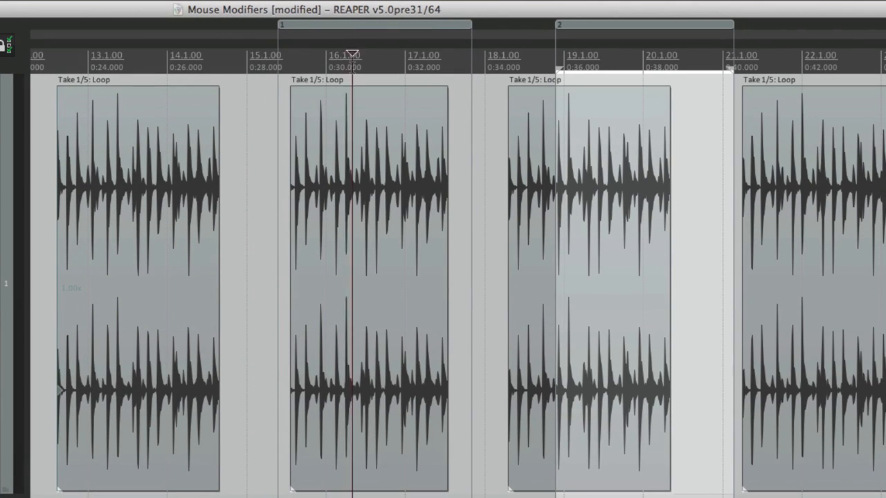
pyautogui.doubleClick(352, 64)
pyautogui.doubleClick(610, 67)
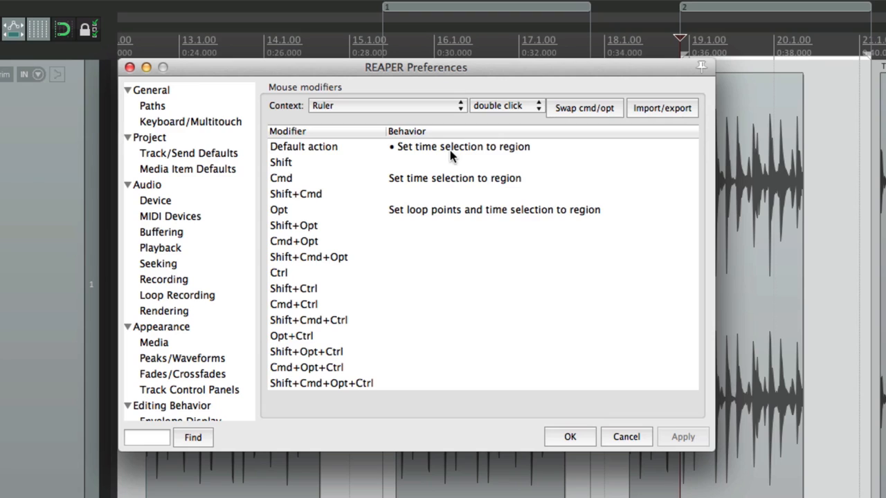
# Set the ruler double-click default action to Restore previous zoom/scroll and test it by zooming in near the second loop item and restoring the view.
pyautogui.doubleClick(450, 146)
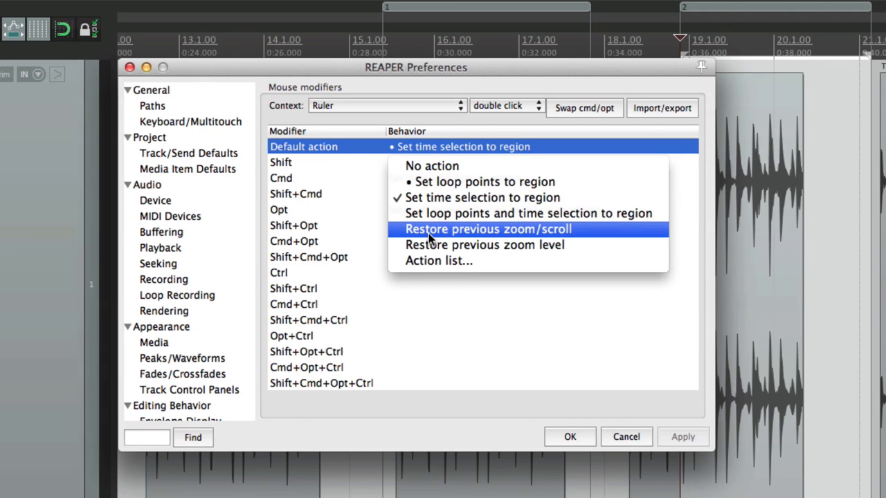
pyautogui.click(428, 231)
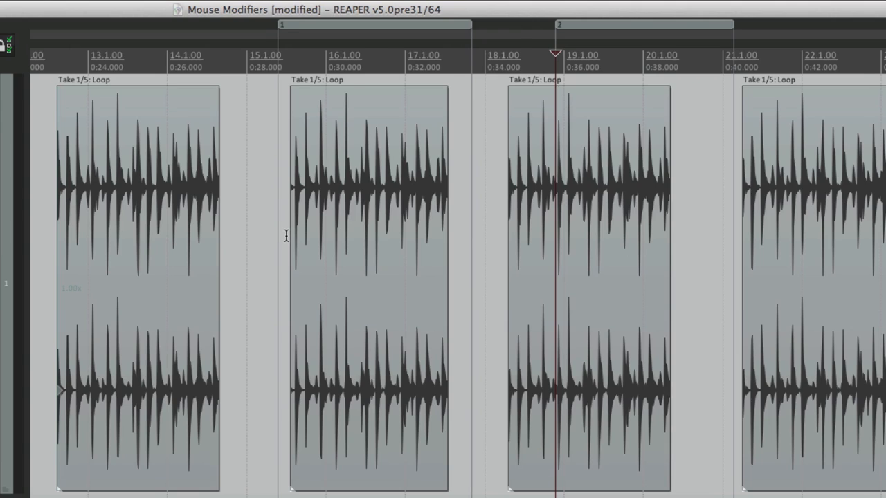
pyautogui.scroll(10, 286, 236)
pyautogui.click(321, 171)
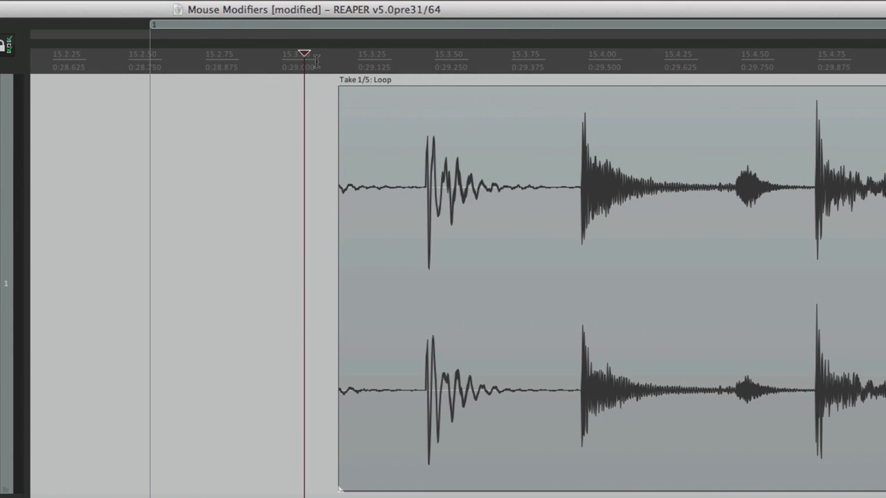
pyautogui.scroll(-10, 305, 63)
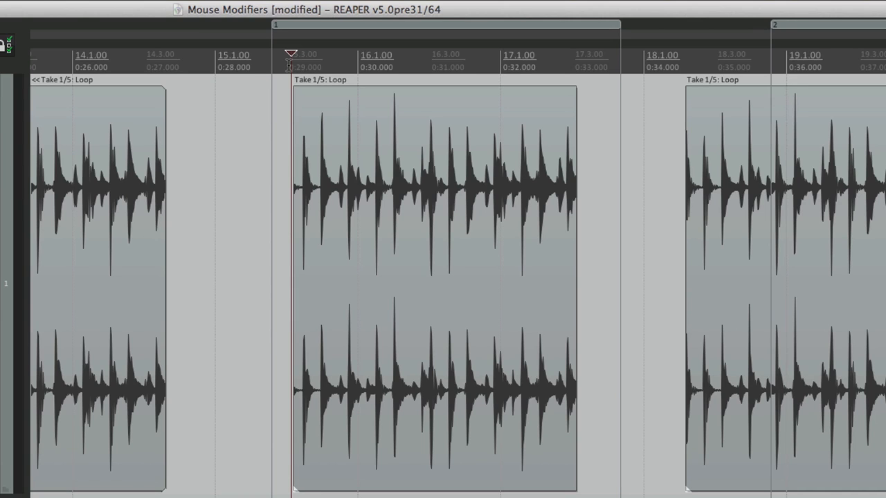
pyautogui.scroll(-3, 288, 59)
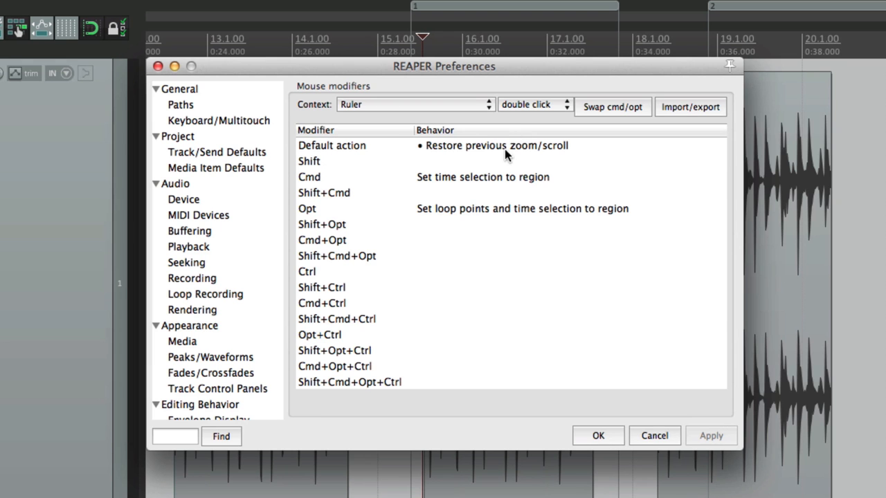
# Assign the mixer visibility toggle from the action list, filtered by "mixer", to the ruler's default double-click, and use it to show and hide the mixer.
pyautogui.click(504, 149)
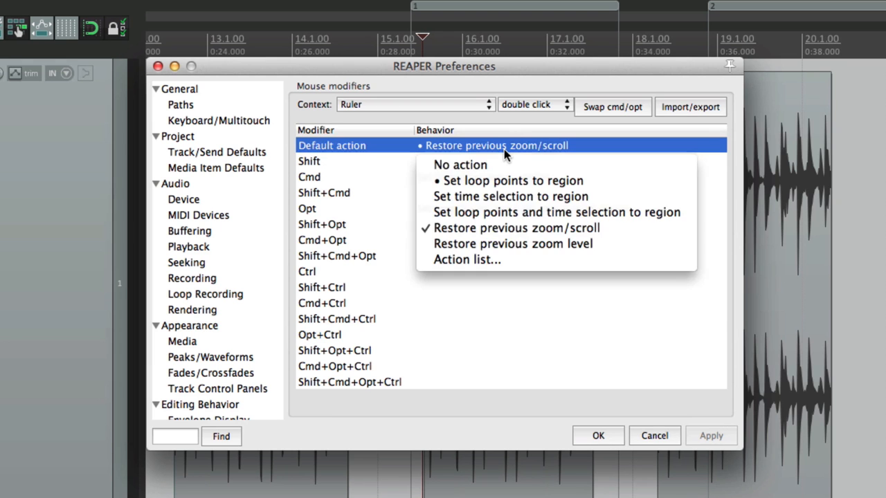
pyautogui.click(501, 258)
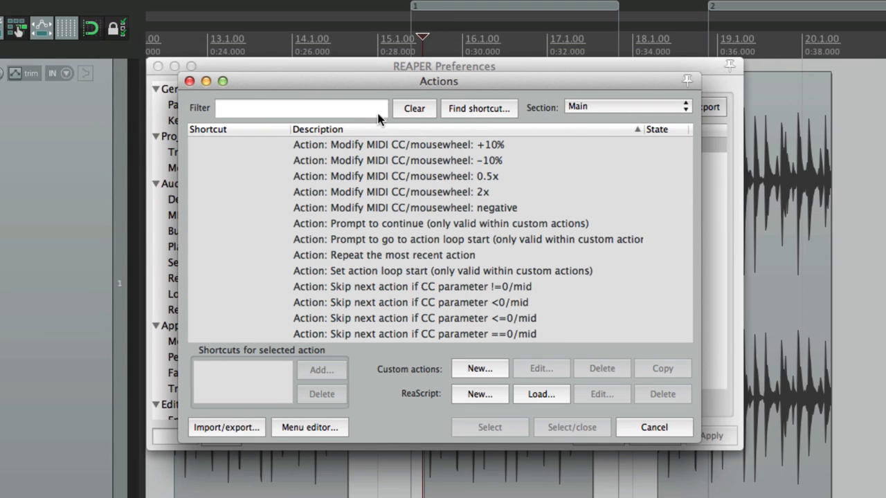
pyautogui.click(351, 108)
pyautogui.write('mixer')
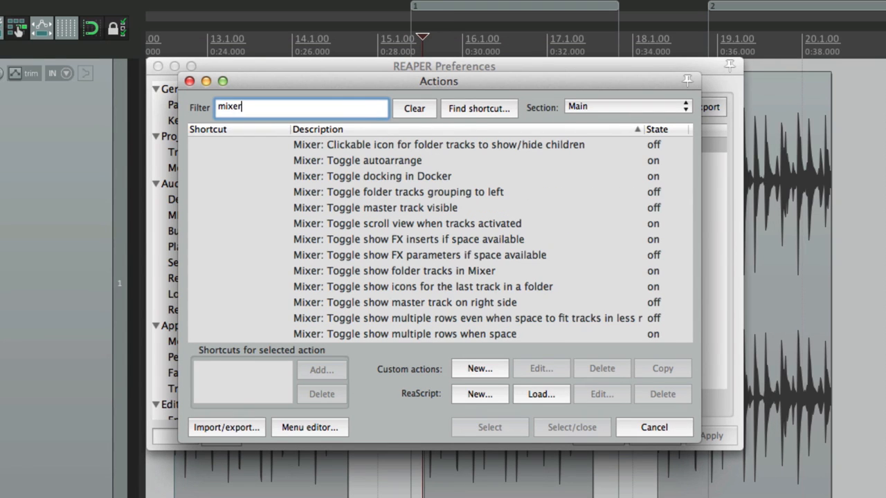
pyautogui.scroll(-5, 378, 242)
pyautogui.click(377, 271)
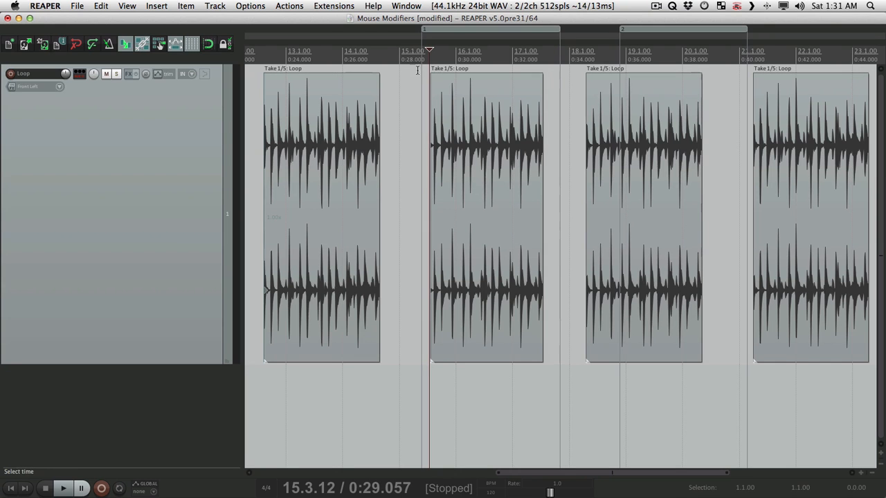
pyautogui.doubleClick(410, 60)
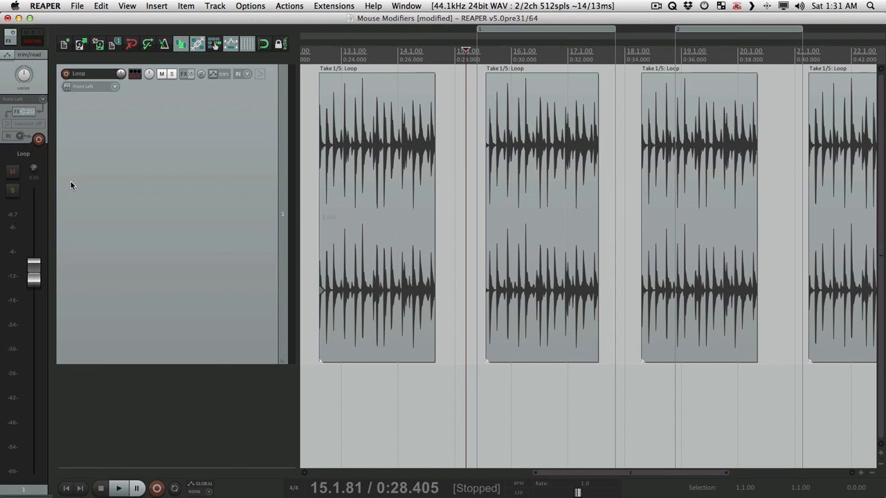
pyautogui.doubleClick(454, 61)
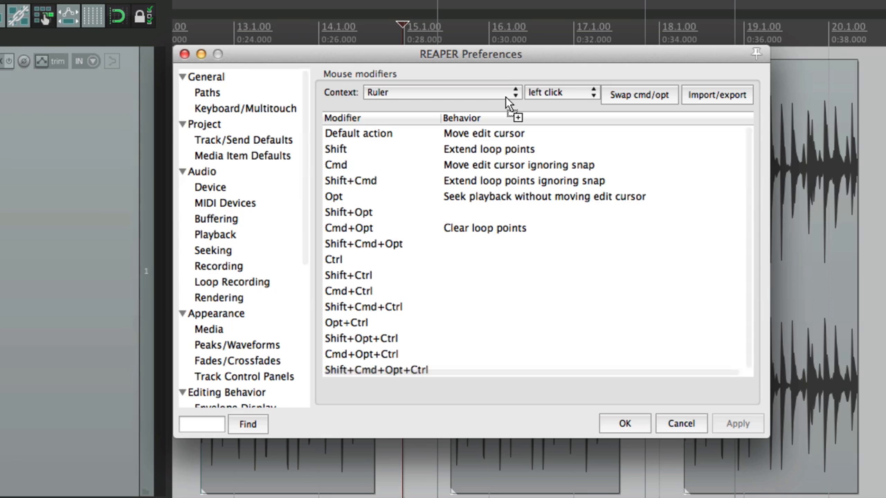
# Switch the mouse modifier context to Ruler marker/region lanes and delete regions 1 and 2 from their lane.
pyautogui.click(467, 92)
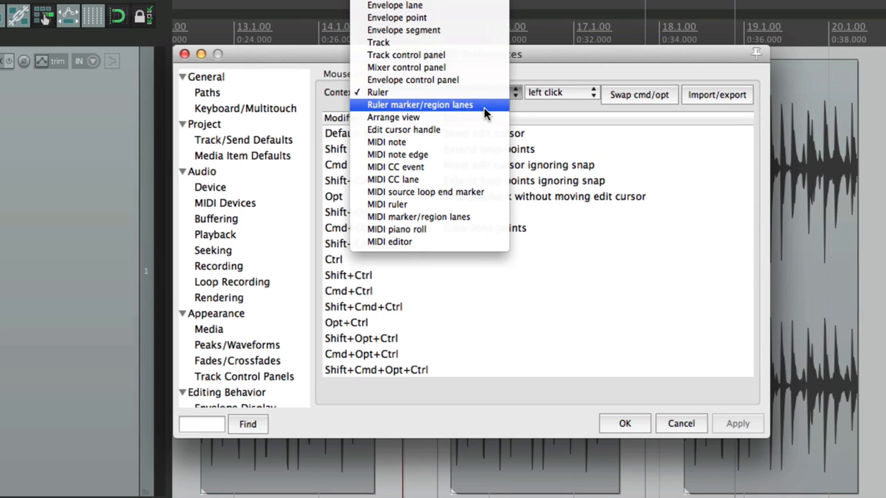
pyautogui.click(484, 107)
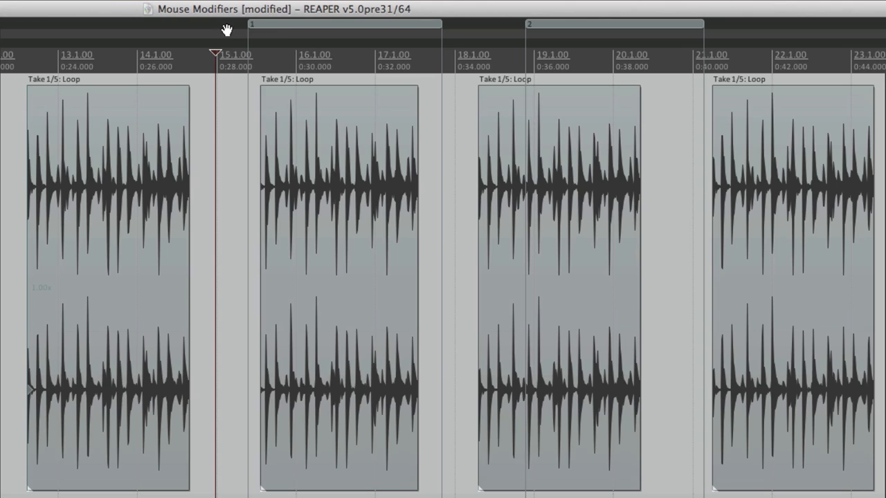
pyautogui.keyDown('alt'); pyautogui.click(293, 27); pyautogui.keyUp('alt')
pyautogui.keyDown('alt'); pyautogui.click(601, 26); pyautogui.keyUp('alt')
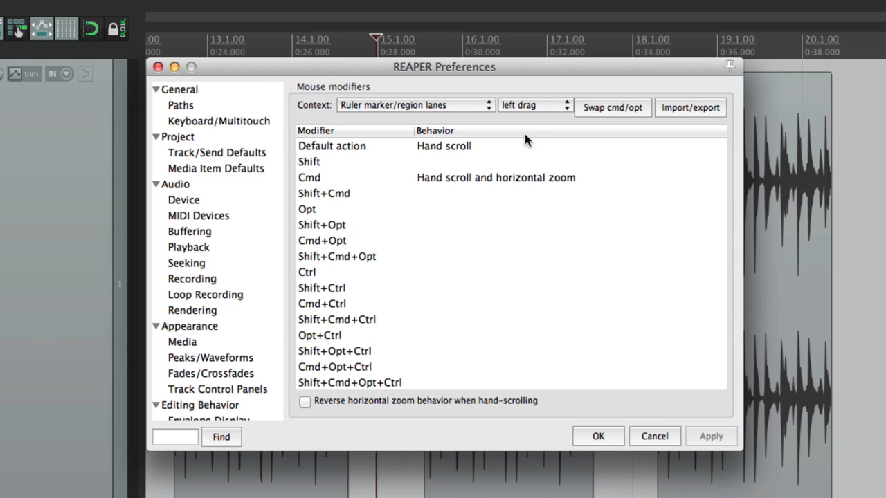
# Check which mouse actions the marker/region lanes context offers, and hand-scroll the arrange view back and forth from the empty lanes.
pyautogui.click(524, 107)
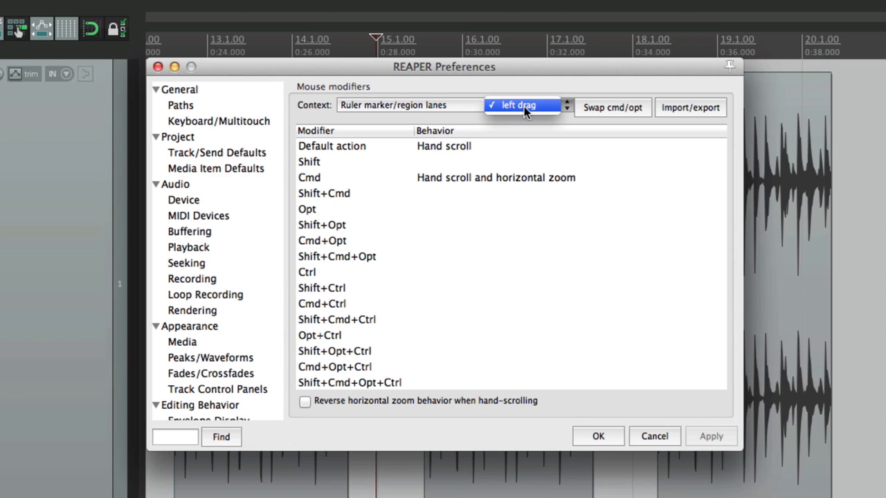
pyautogui.click(524, 107)
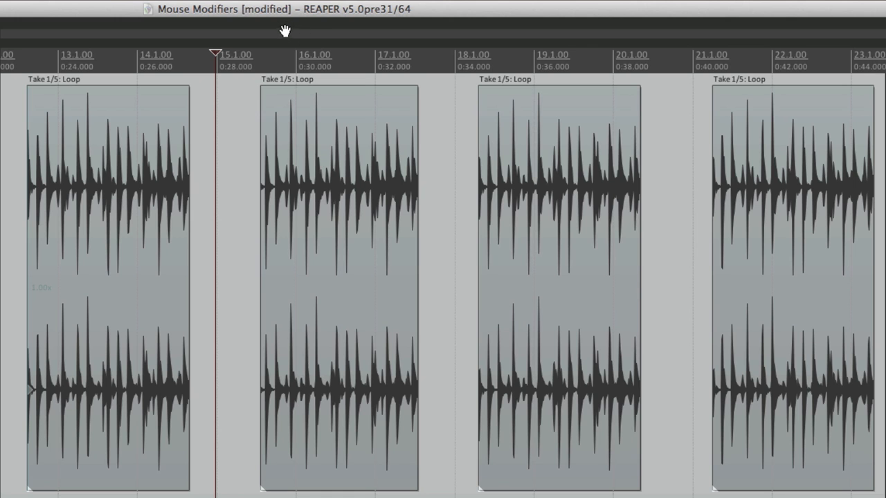
pyautogui.moveTo(285, 31)
pyautogui.mouseDown()
pyautogui.moveTo(292, 28)
pyautogui.moveTo(211, 22)
pyautogui.moveTo(297, 33)
pyautogui.mouseUp()
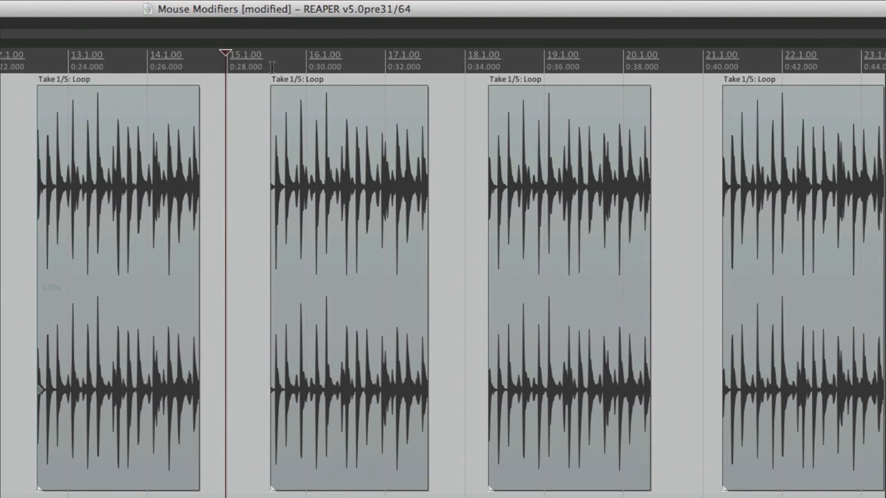
pyautogui.moveTo(275, 33); pyautogui.dragTo(249, 34)
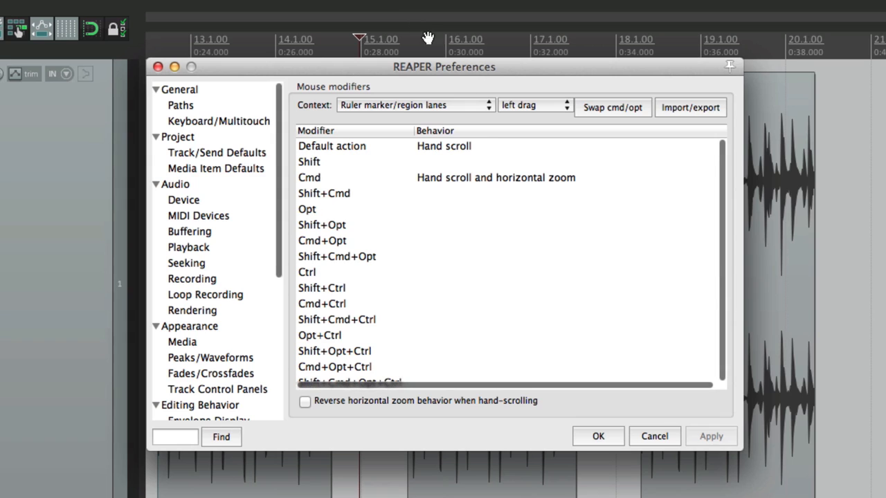
# Add Horizontal zoom to the marker/region lanes' default left-drag behavior and test scrolling and zooming from the lanes.
pyautogui.click(476, 146)
pyautogui.click(476, 146)
pyautogui.moveTo(472, 184)
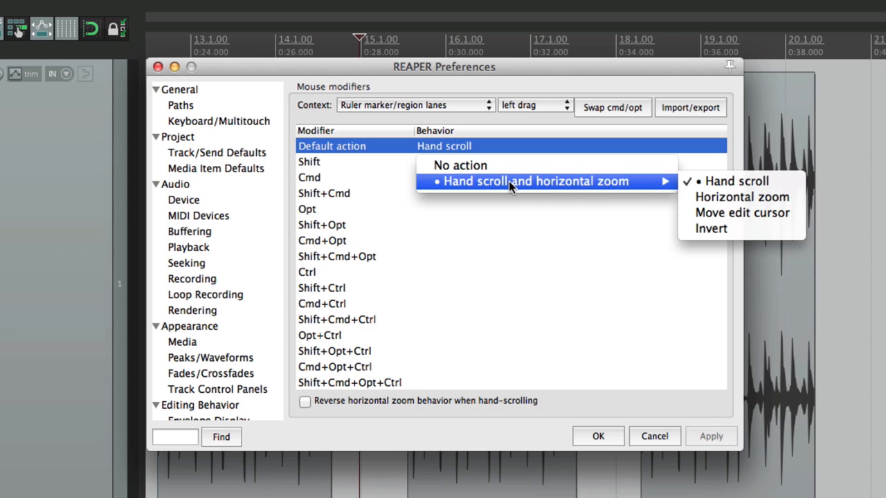
pyautogui.click(796, 198)
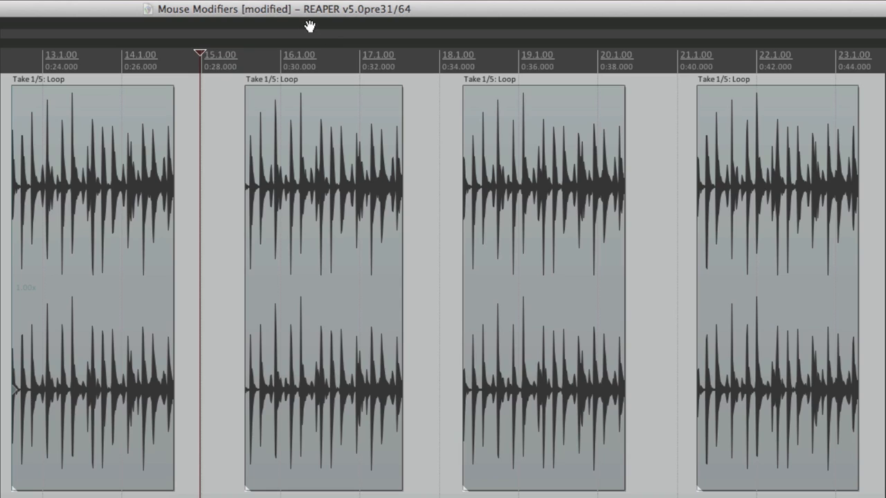
pyautogui.moveTo(308, 23)
pyautogui.mouseDown()
pyautogui.moveTo(361, 30)
pyautogui.moveTo(309, 27)
pyautogui.moveTo(304, 64)
pyautogui.moveTo(303, 40)
pyautogui.mouseUp()
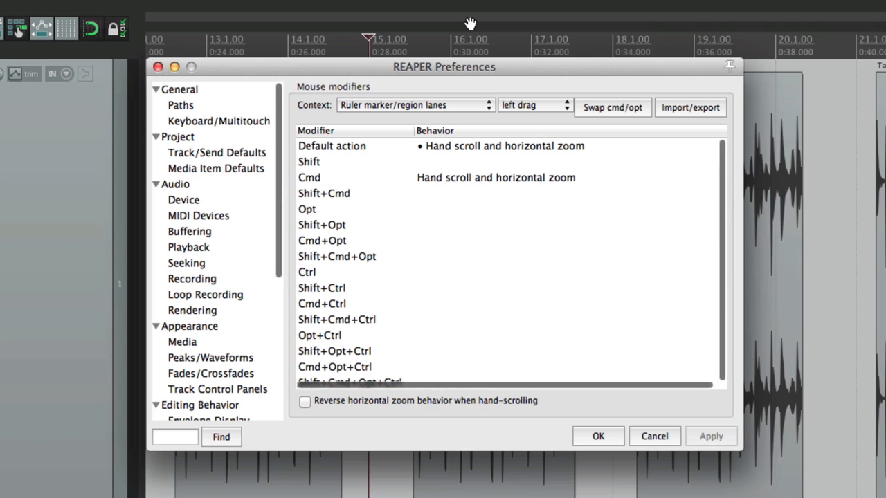
# Add Move edit cursor to the marker/region lanes' default left-drag behavior and test it by scrolling and zooming from the lanes.
pyautogui.click(488, 179)
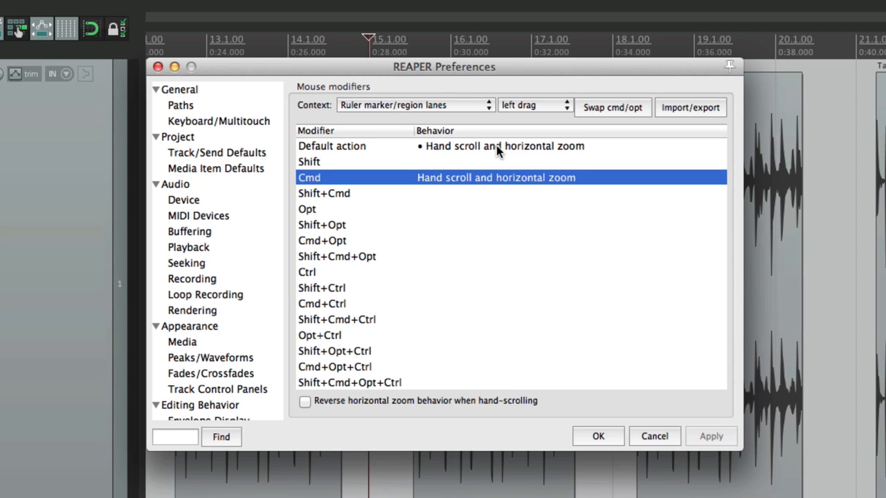
pyautogui.doubleClick(496, 145)
pyautogui.moveTo(508, 186)
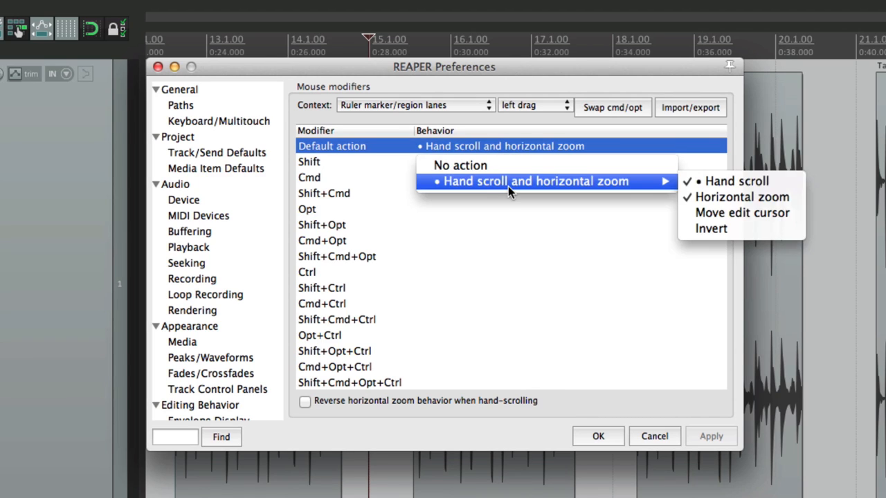
pyautogui.click(765, 213)
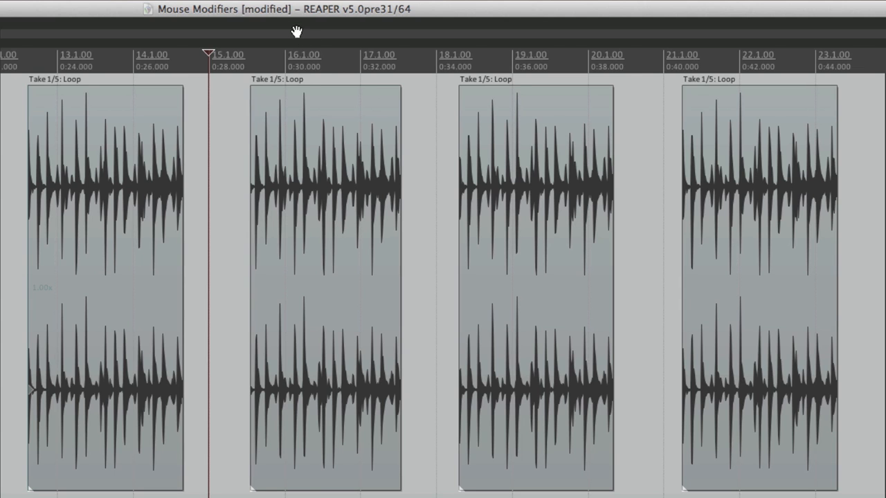
pyautogui.moveTo(297, 33); pyautogui.dragTo(309, 32)
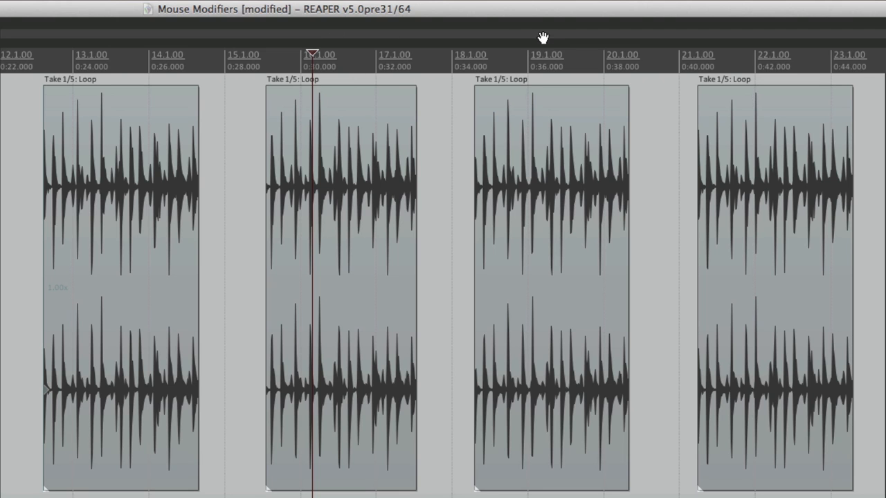
pyautogui.moveTo(543, 32); pyautogui.dragTo(486, 47)
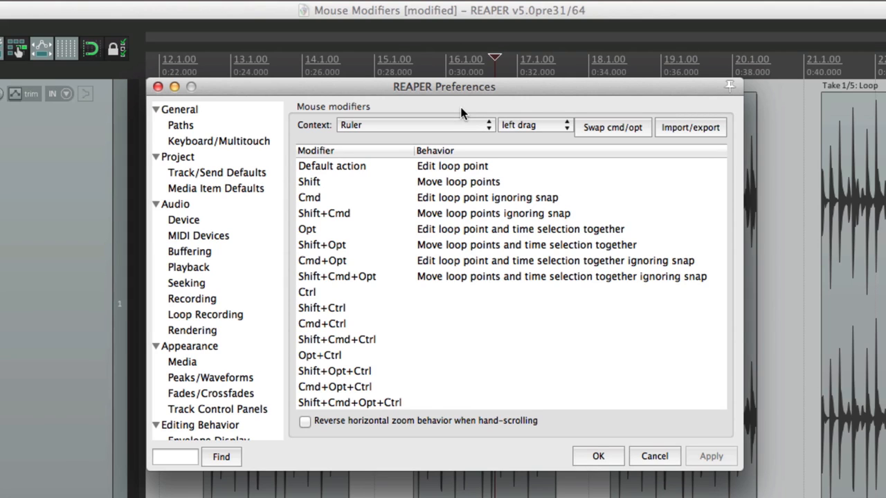
# Open the list of mouse modifier contexts.
pyautogui.click(446, 122)
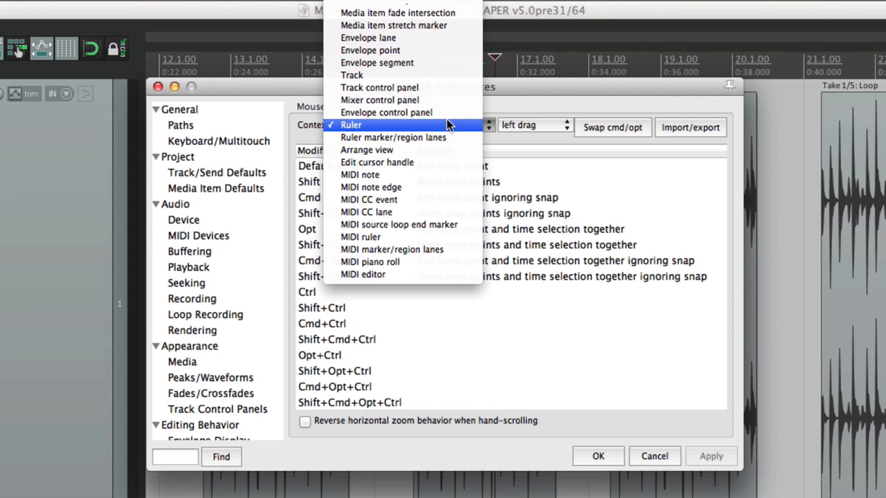